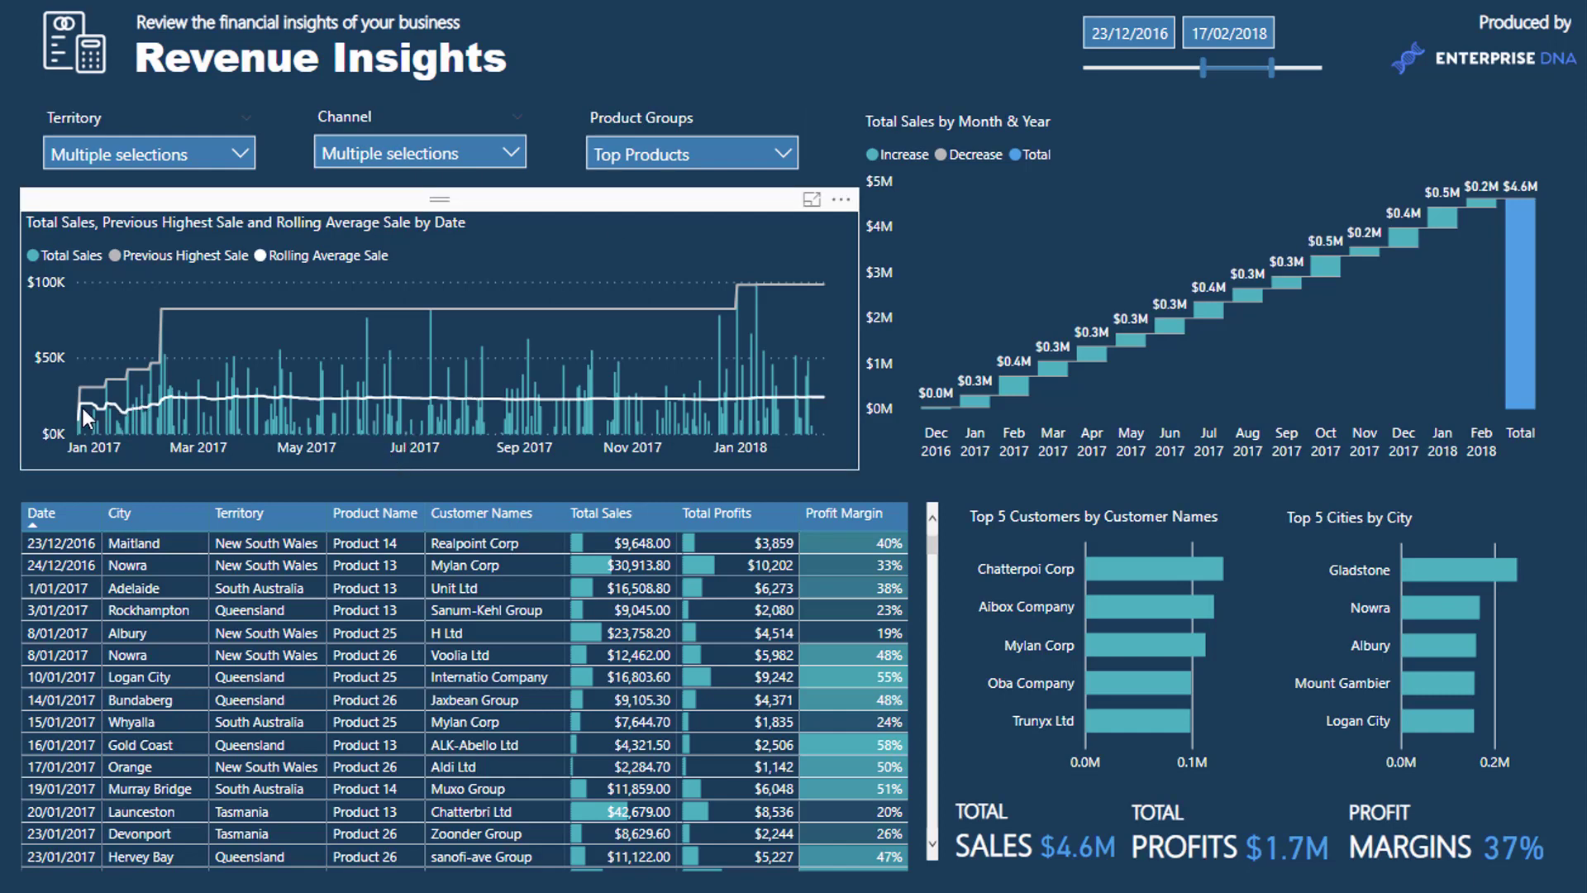
Step: Drag the Revenue Insights date slicer so the range ends at 12/09/2017
mouse_move(85, 414)
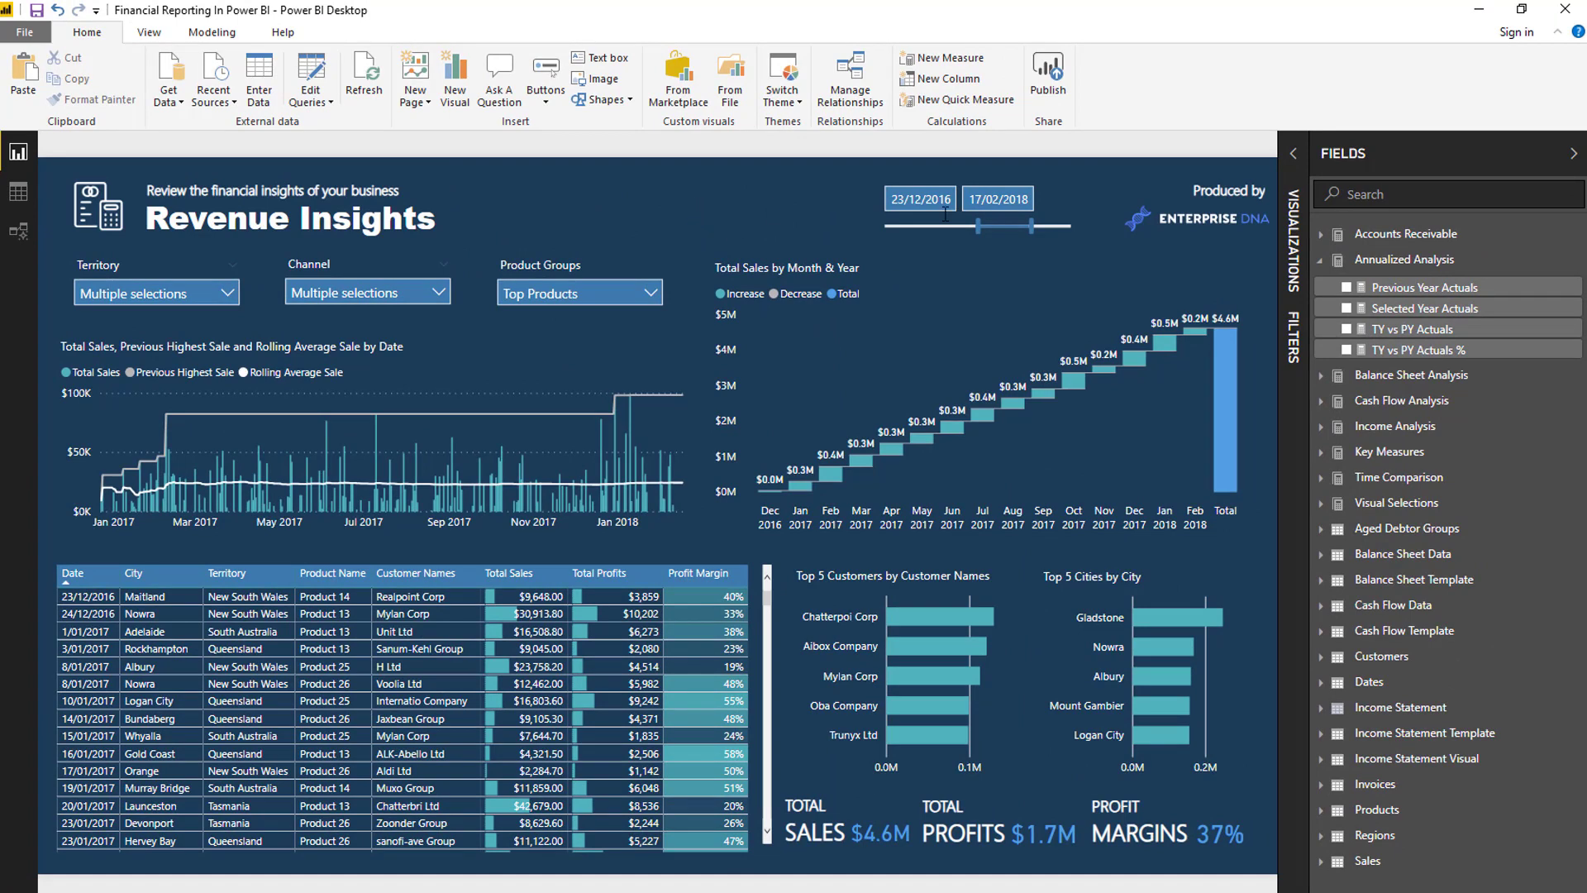
drag(1031, 226, 944, 235)
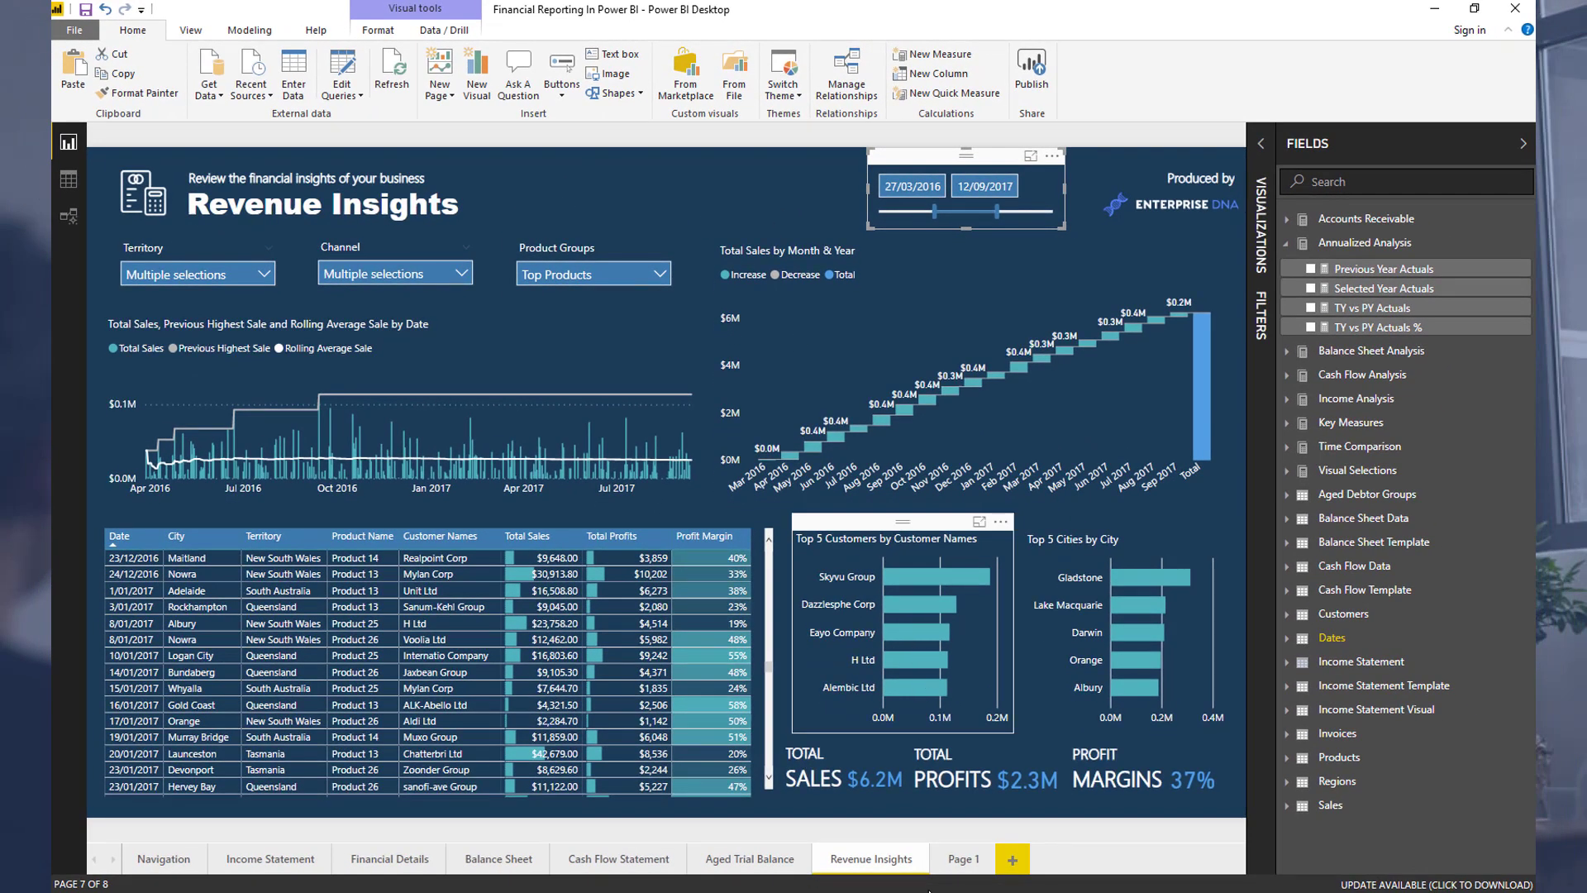
Step: On Page 1, add Dates[Date] as a range slicer, then resize and position it
click(962, 861)
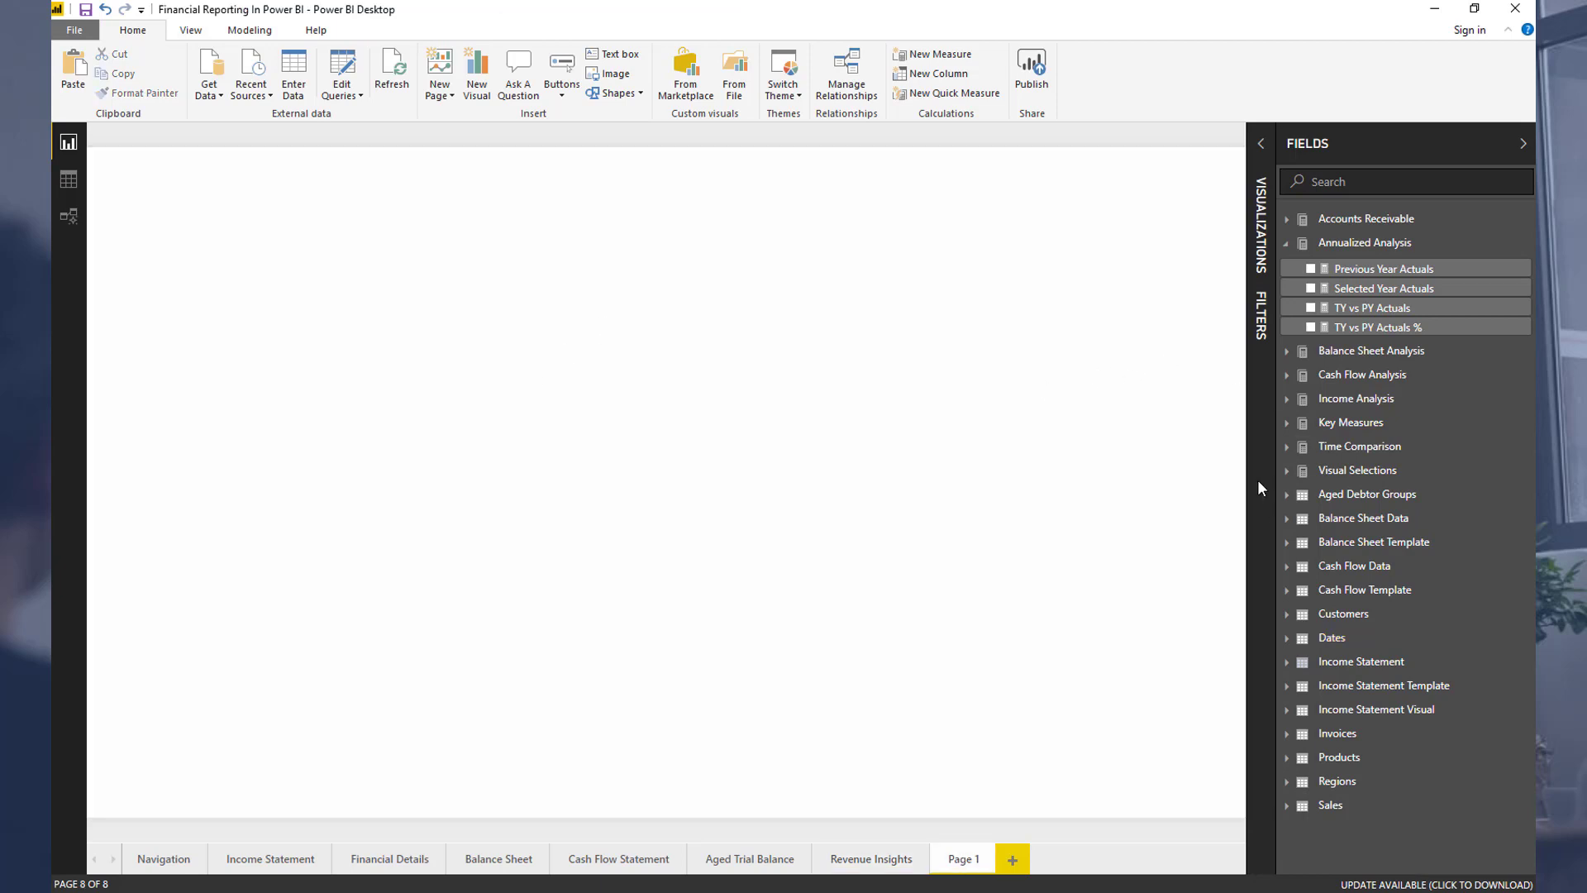
click(1332, 637)
drag(1346, 664, 310, 310)
drag(432, 425, 423, 386)
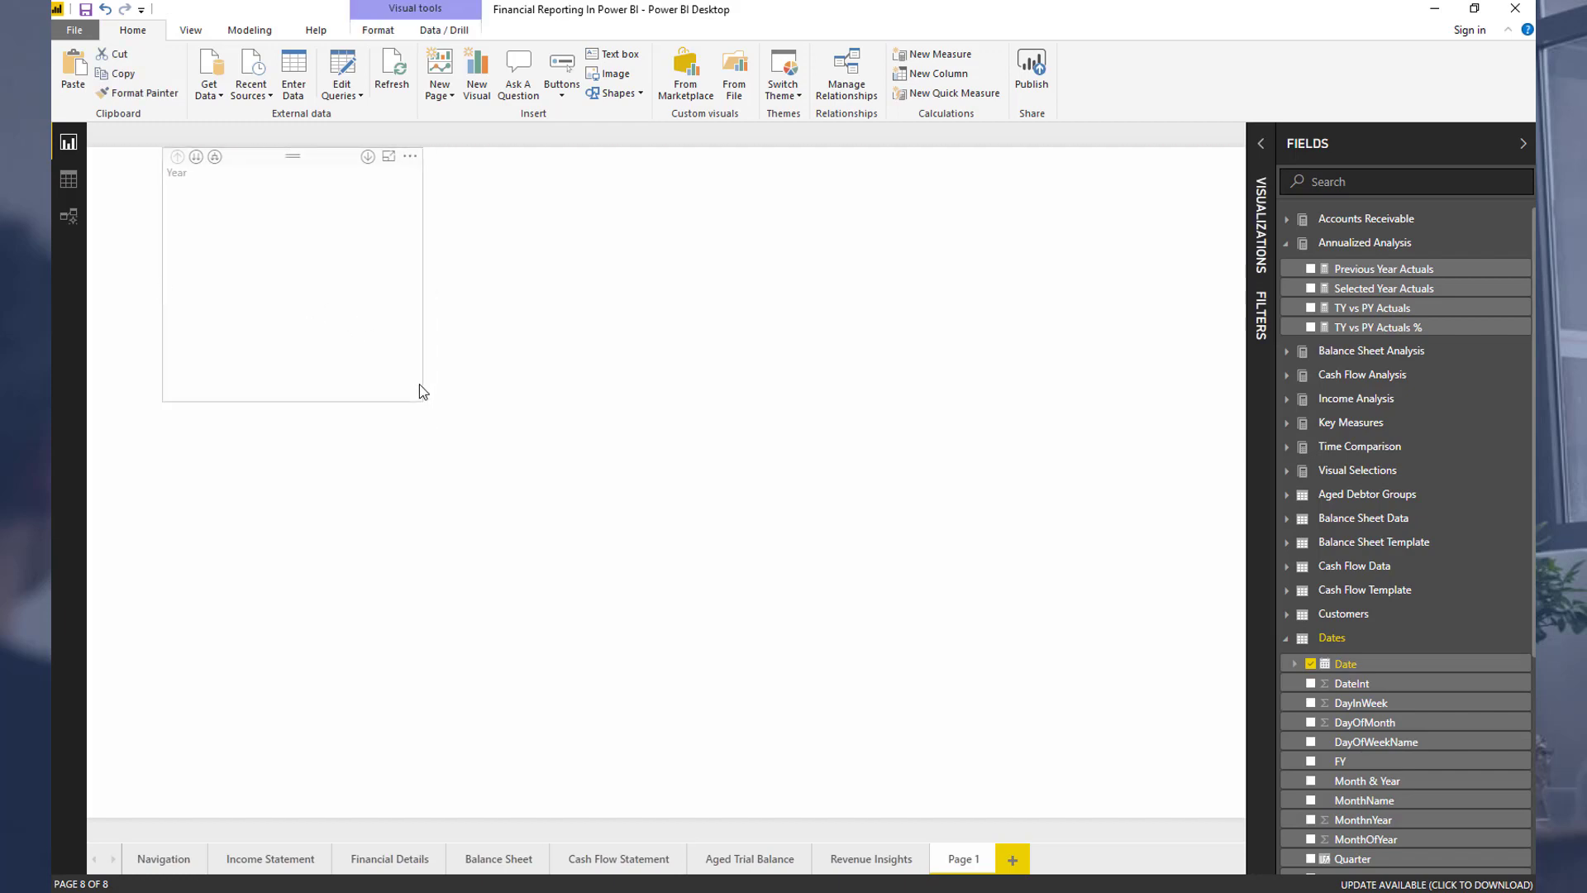
click(1256, 168)
click(1157, 262)
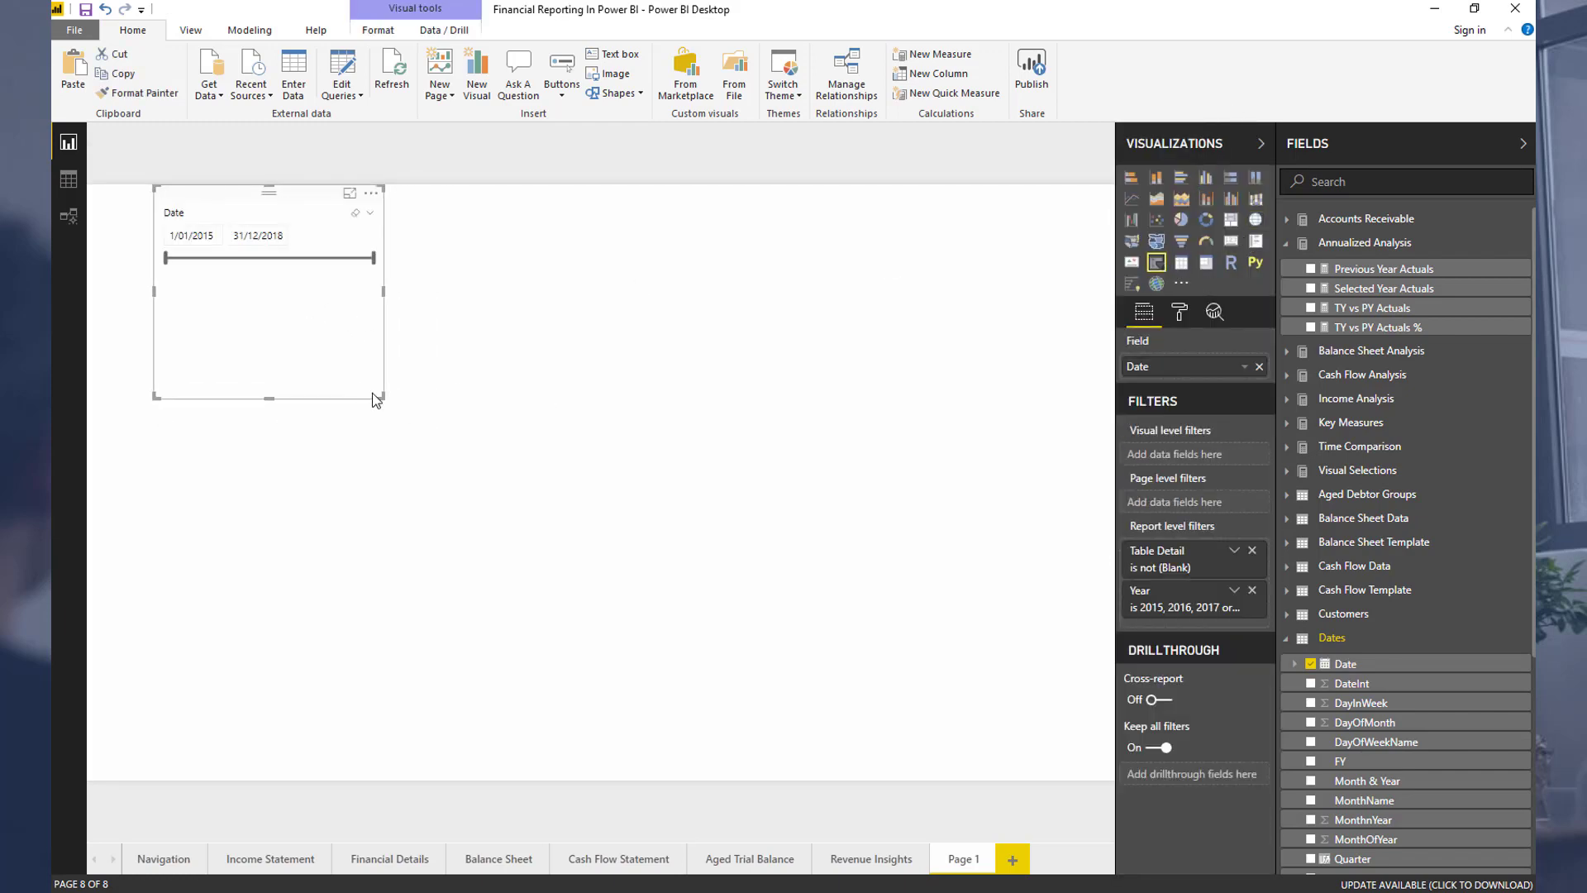
drag(379, 401, 326, 285)
drag(235, 215, 233, 302)
click(673, 454)
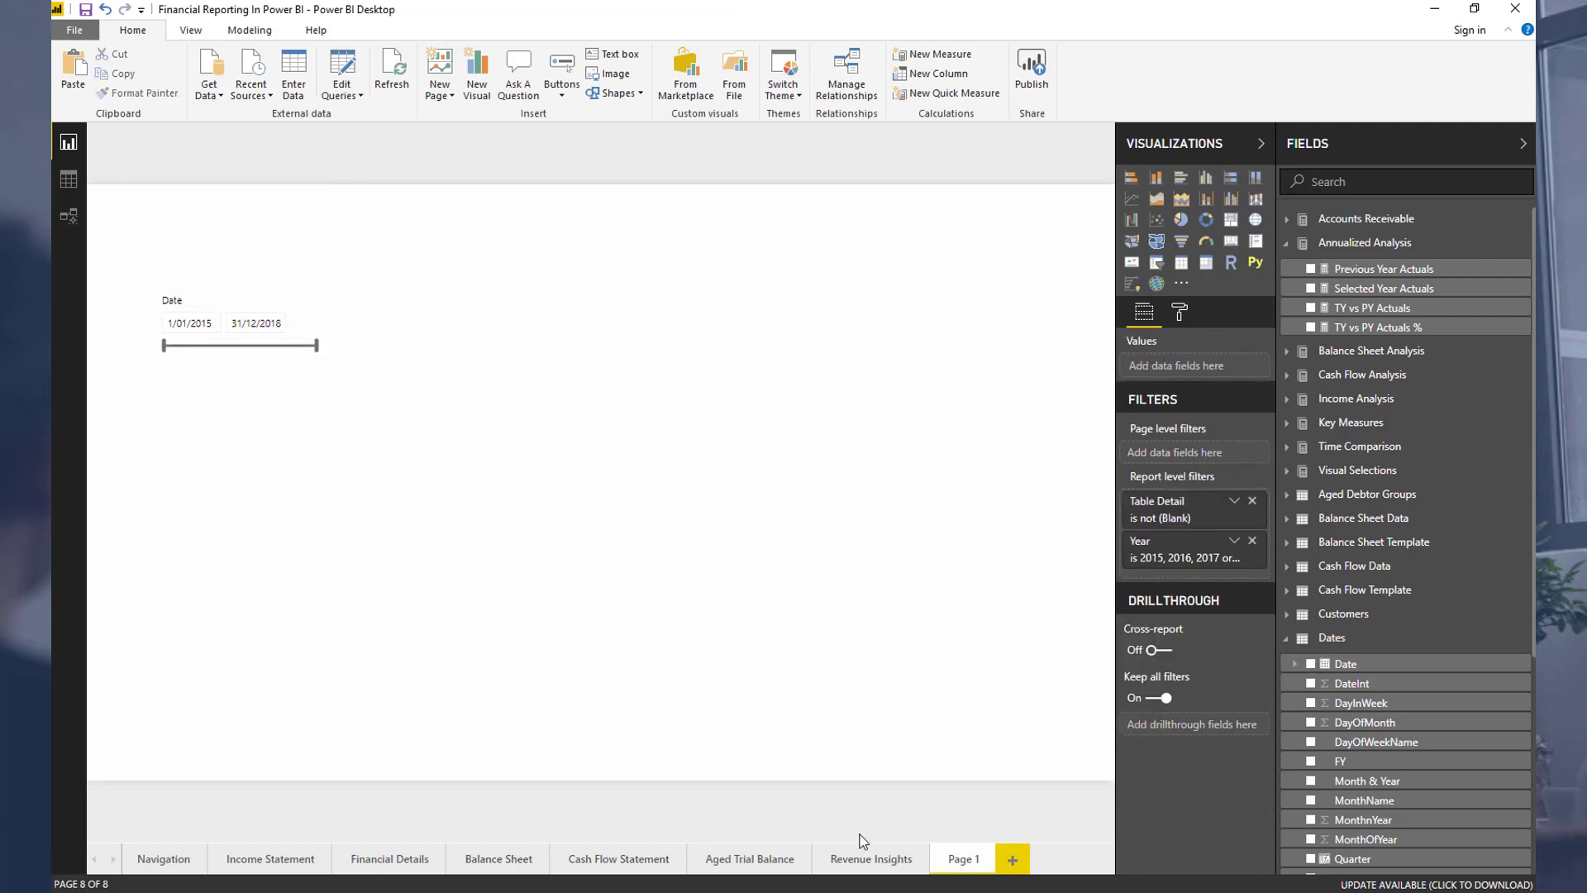
Step: Add a second Date visual as a table showing plain dates instead of the hierarchy
drag(1349, 664, 506, 290)
drag(571, 409, 611, 500)
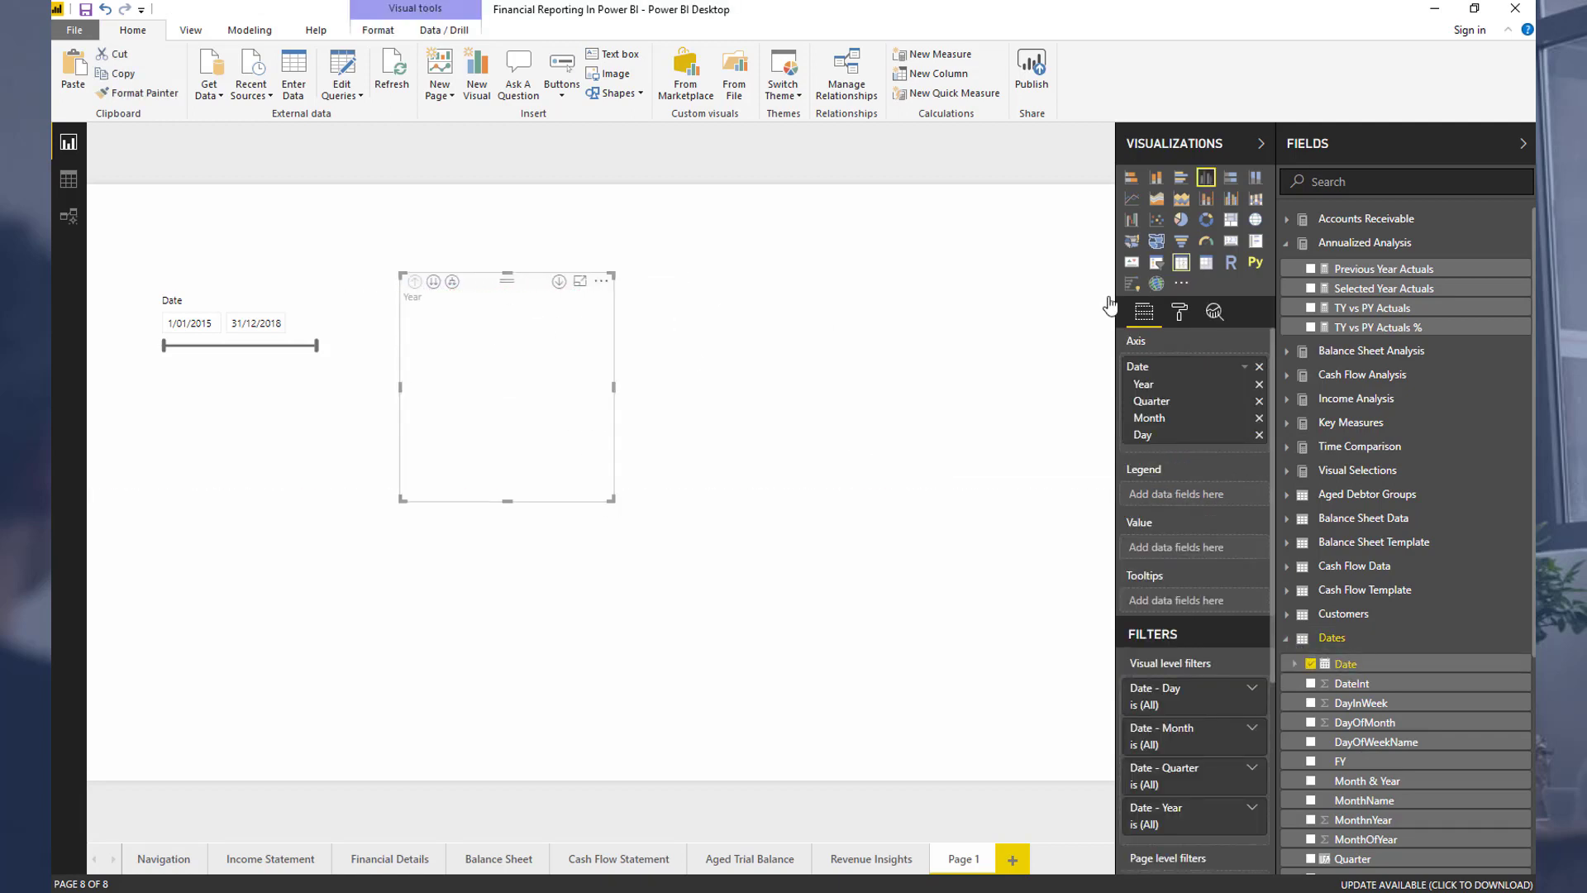
click(1181, 263)
drag(507, 278, 493, 279)
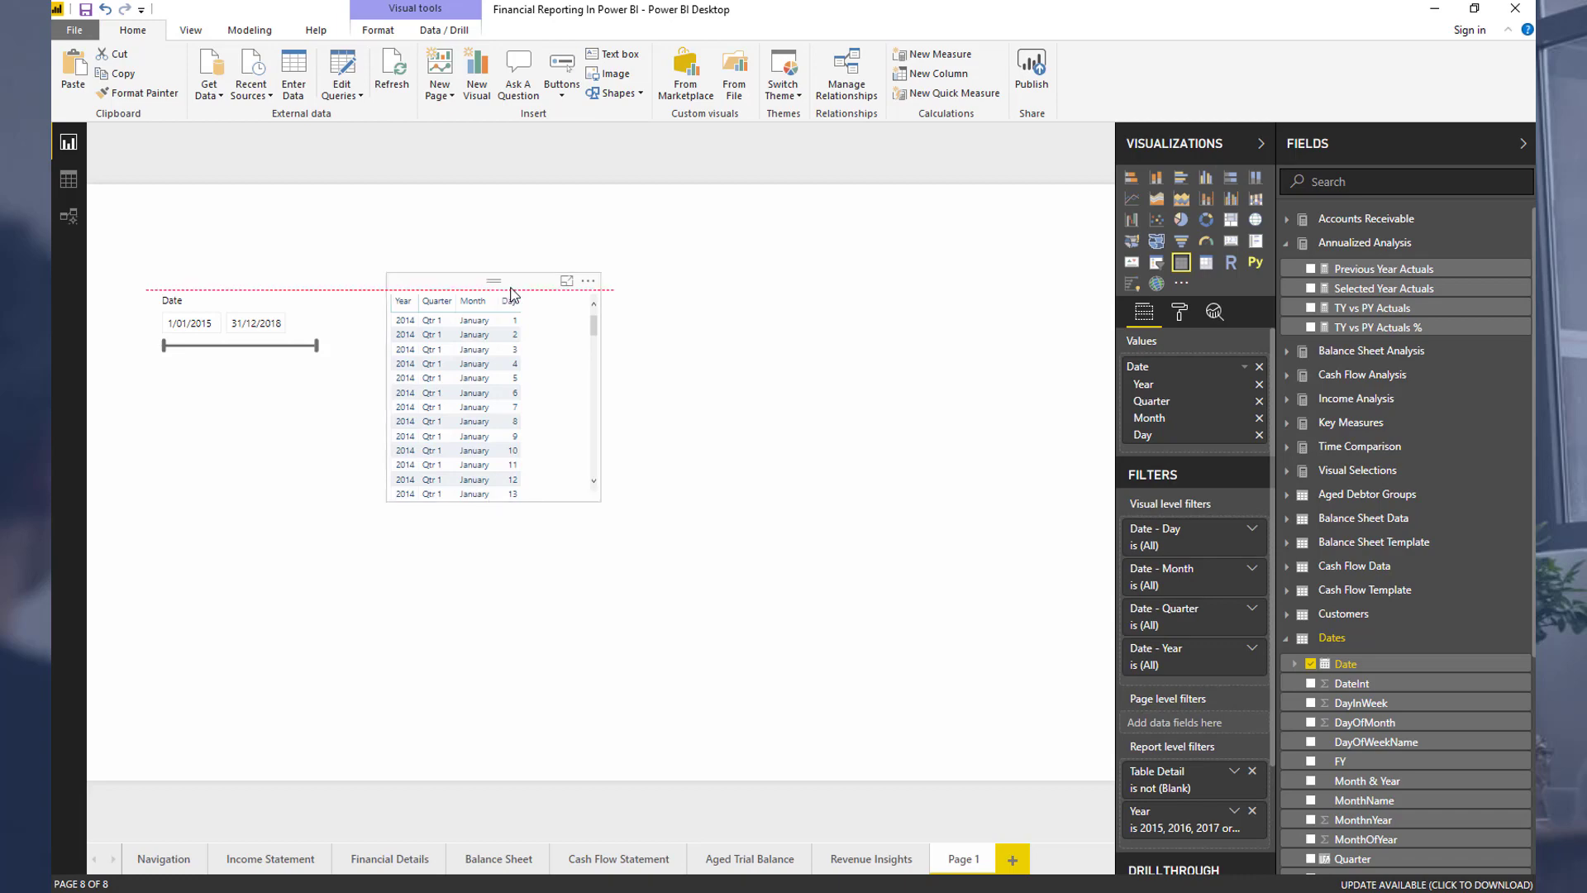
click(1243, 367)
click(1285, 458)
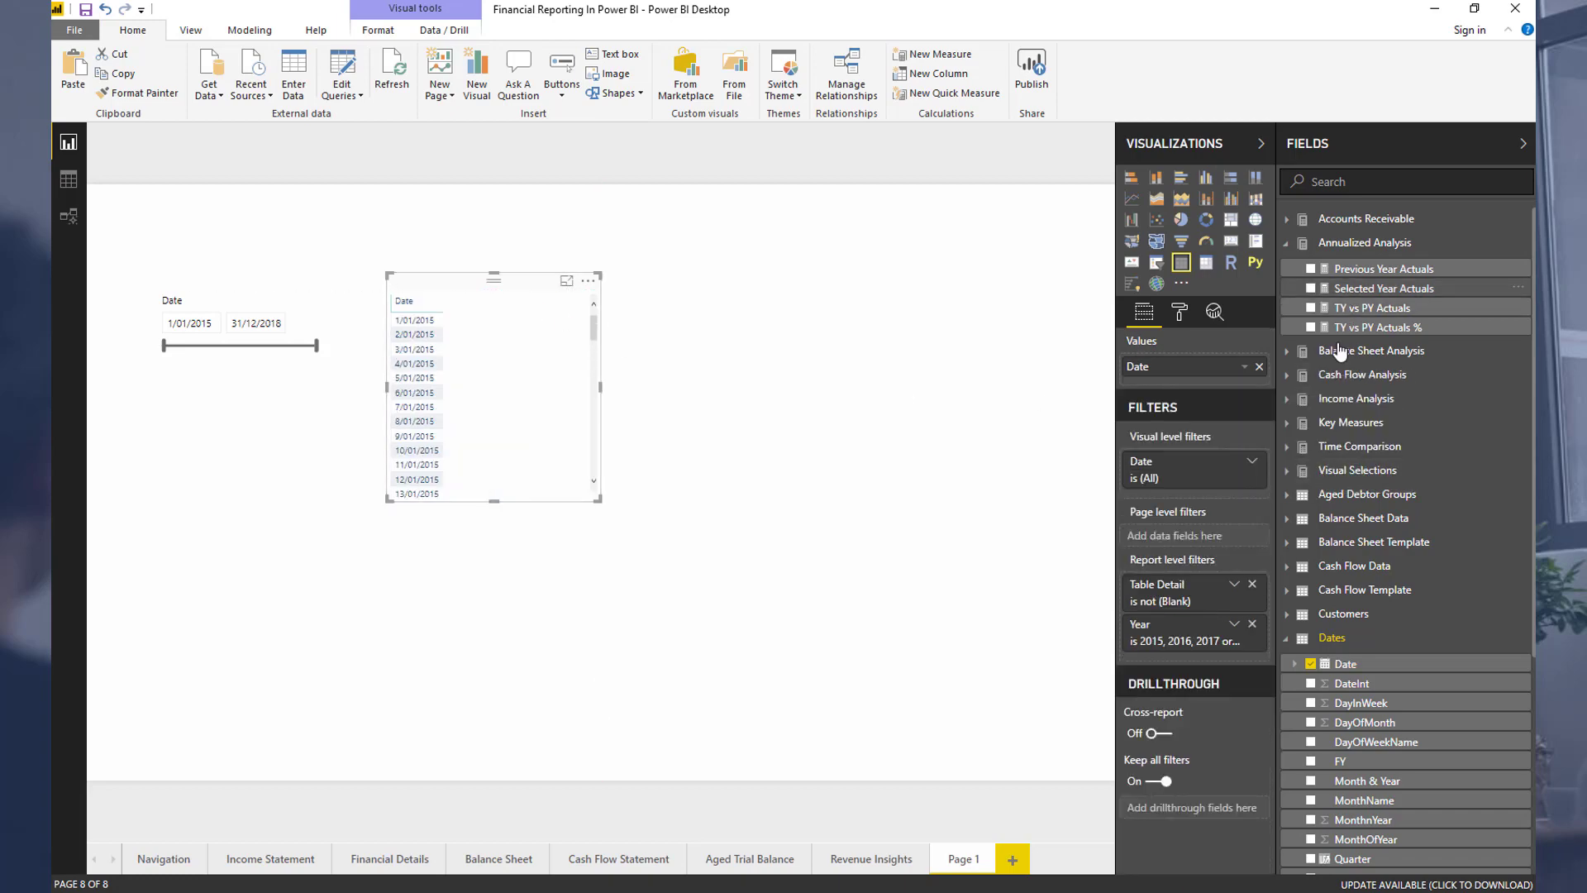
Step: Add Total Sales from Key Measures to the table and enlarge the table
click(1340, 242)
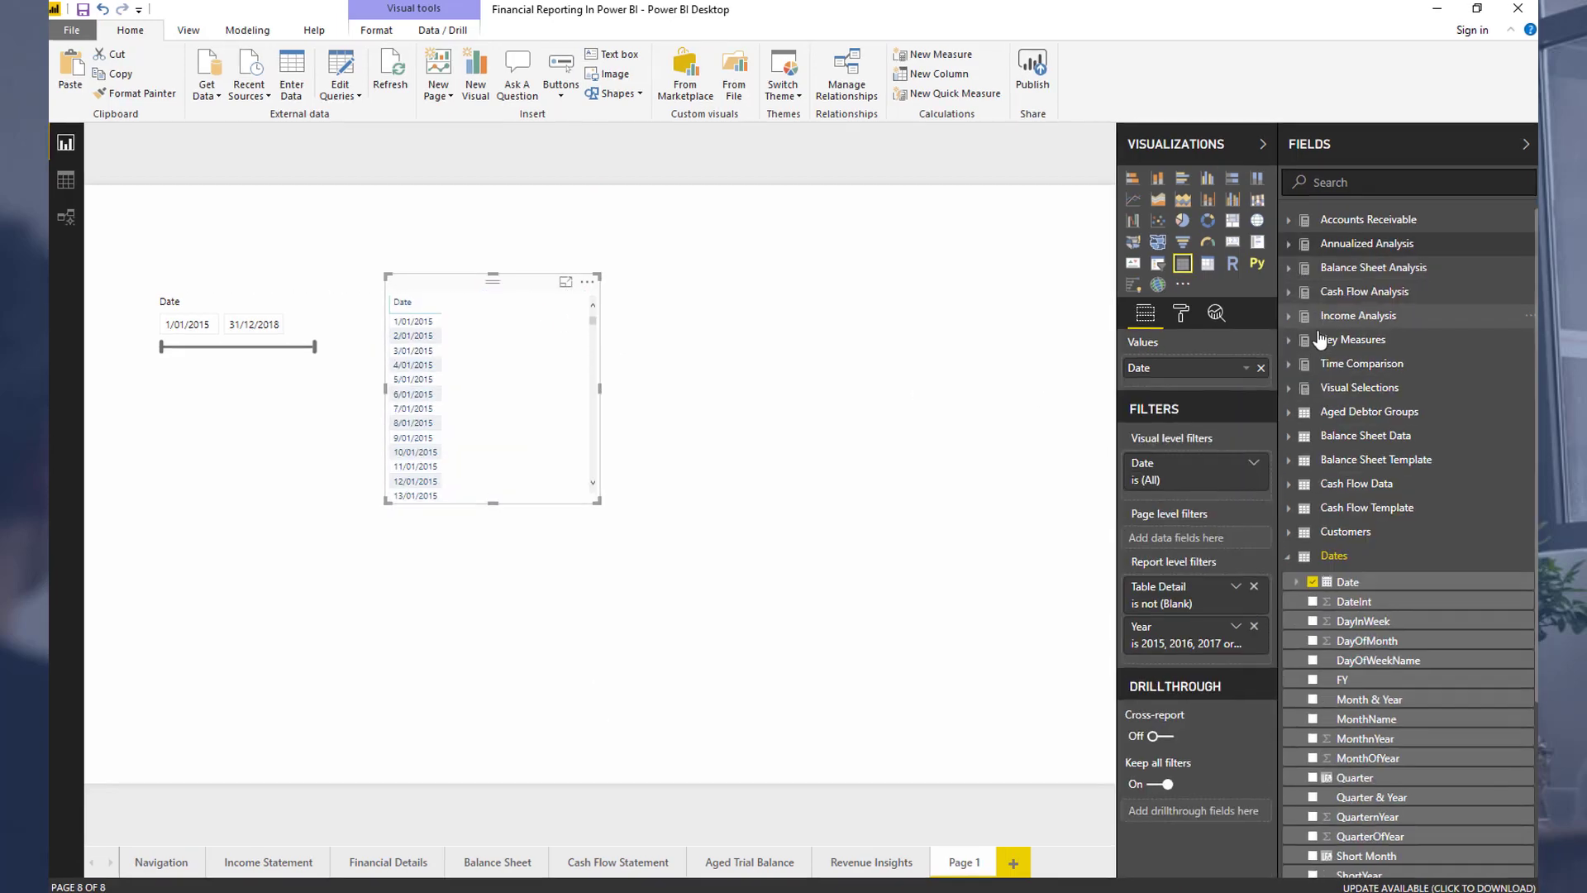
click(1322, 343)
drag(1363, 700, 1223, 401)
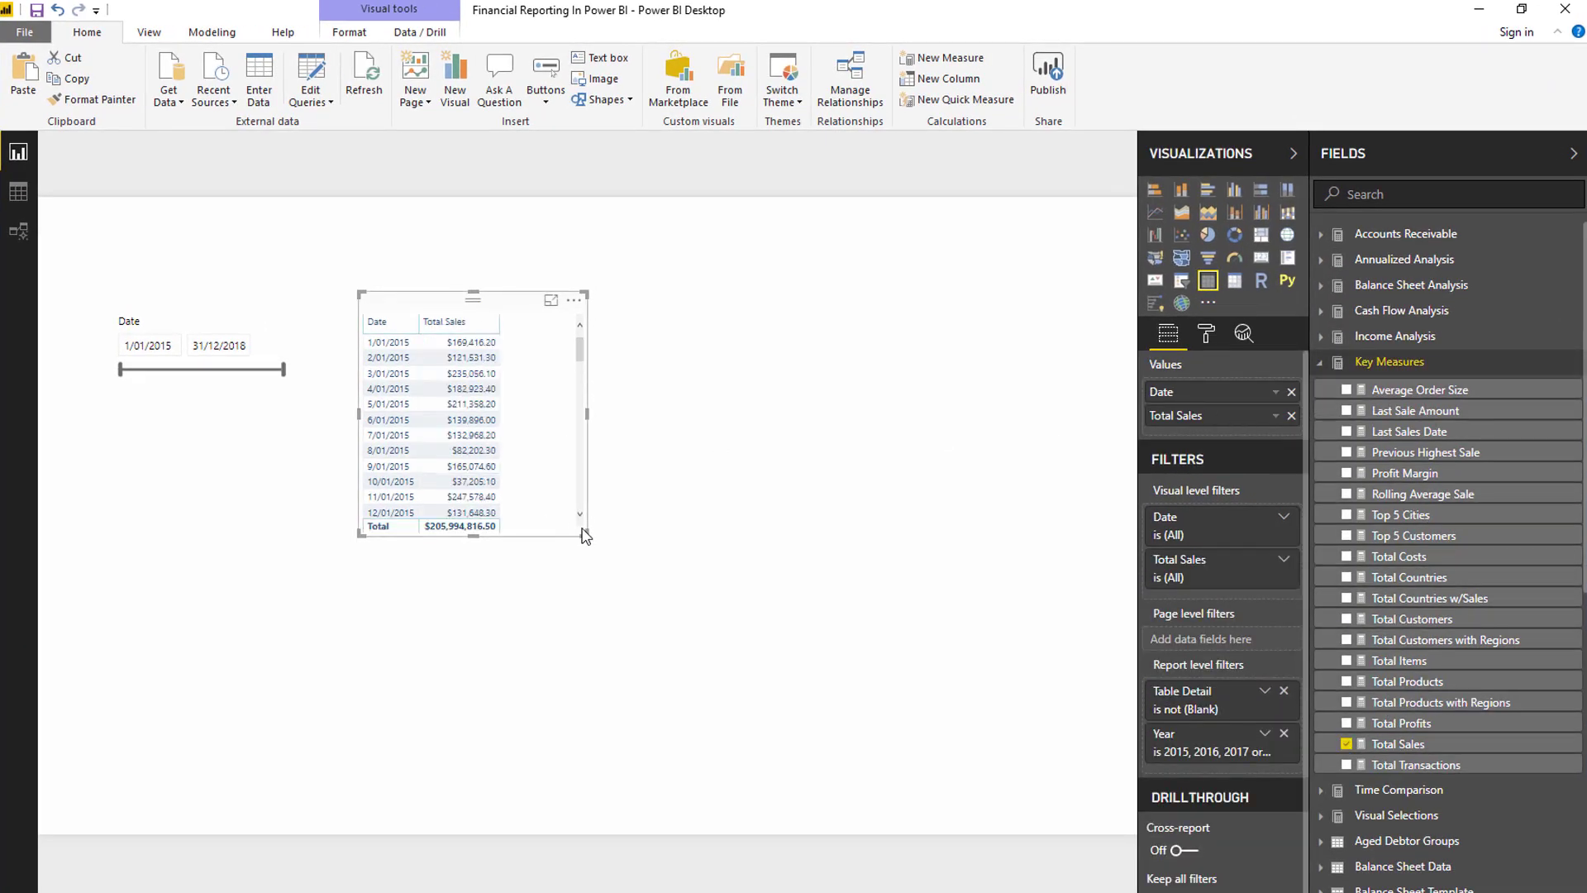
drag(584, 530, 797, 637)
drag(645, 524, 621, 537)
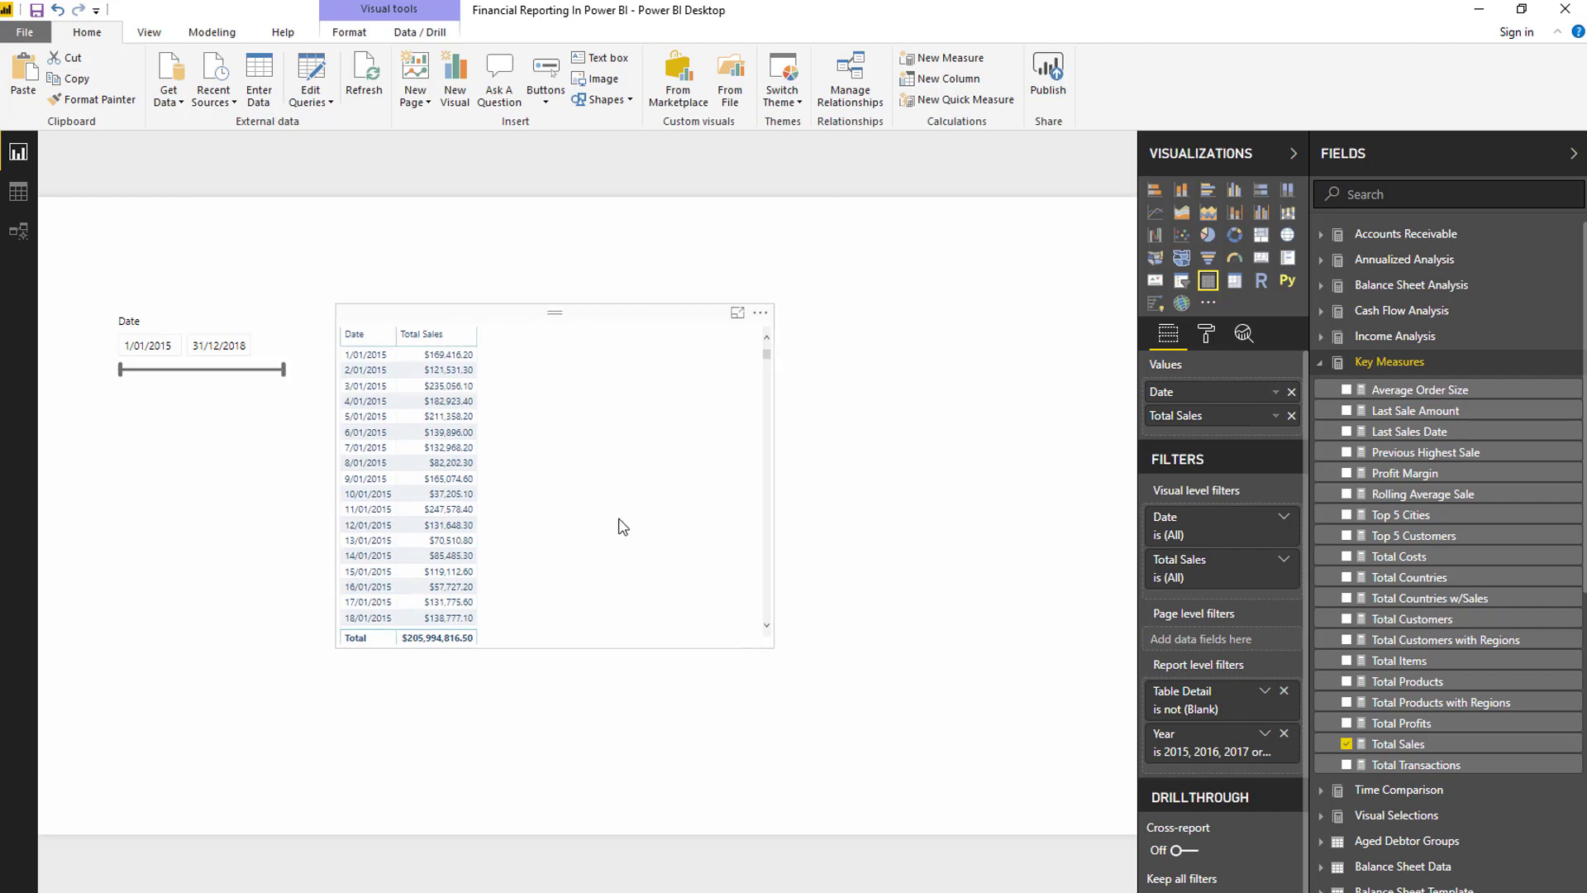
Step: Narrow the slicer to 6/10/2016–9/08/2017 and add Rolling Average Sale to the table
drag(137, 382, 227, 370)
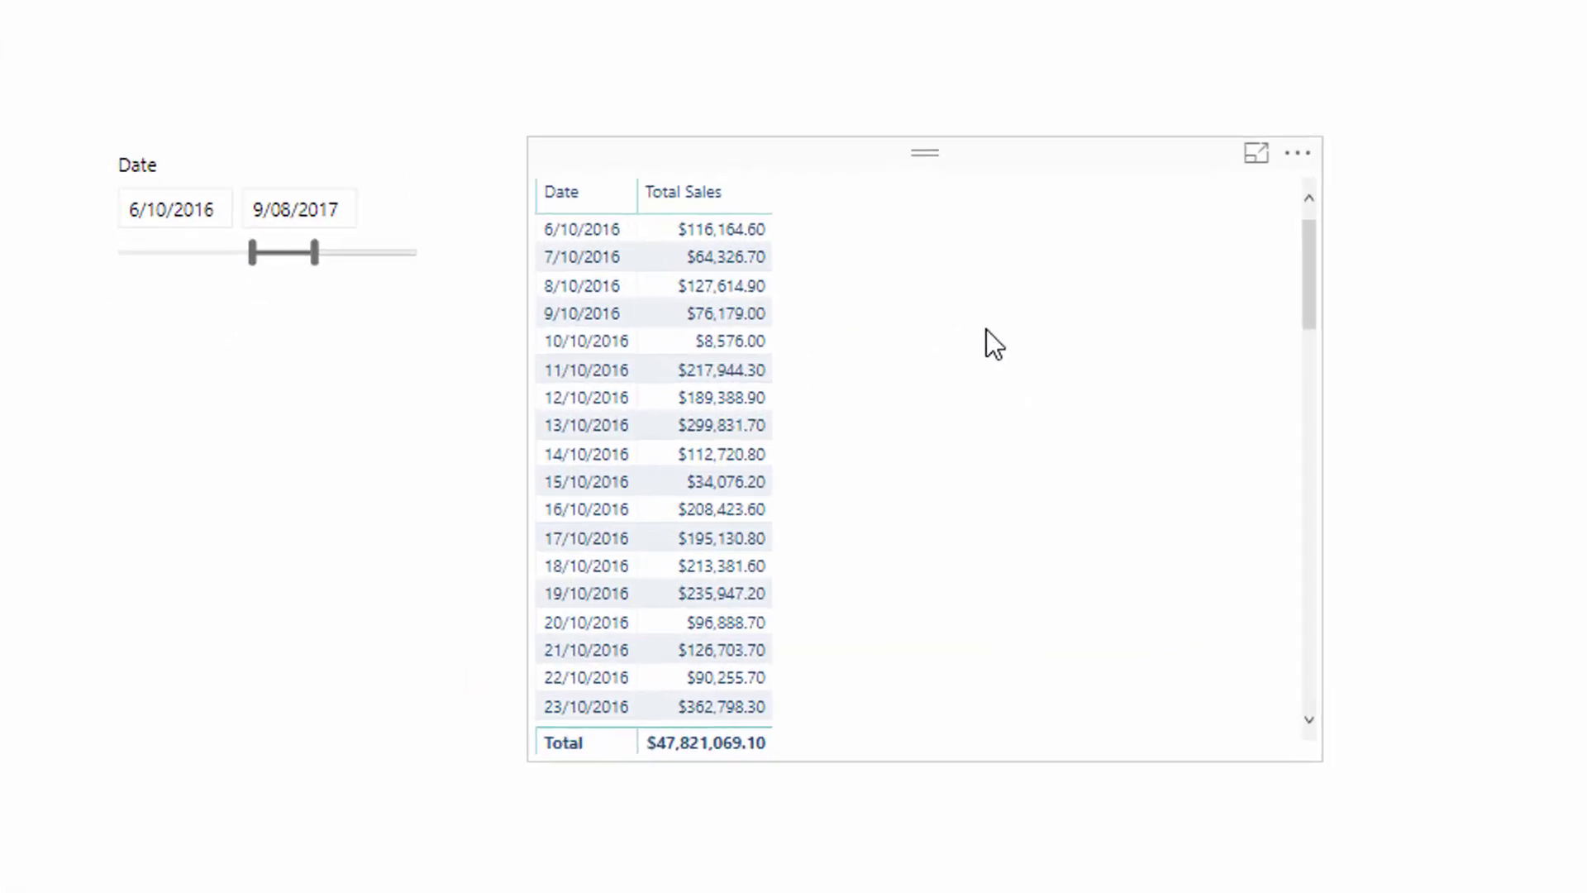
drag(434, 357, 433, 393)
drag(707, 296, 690, 215)
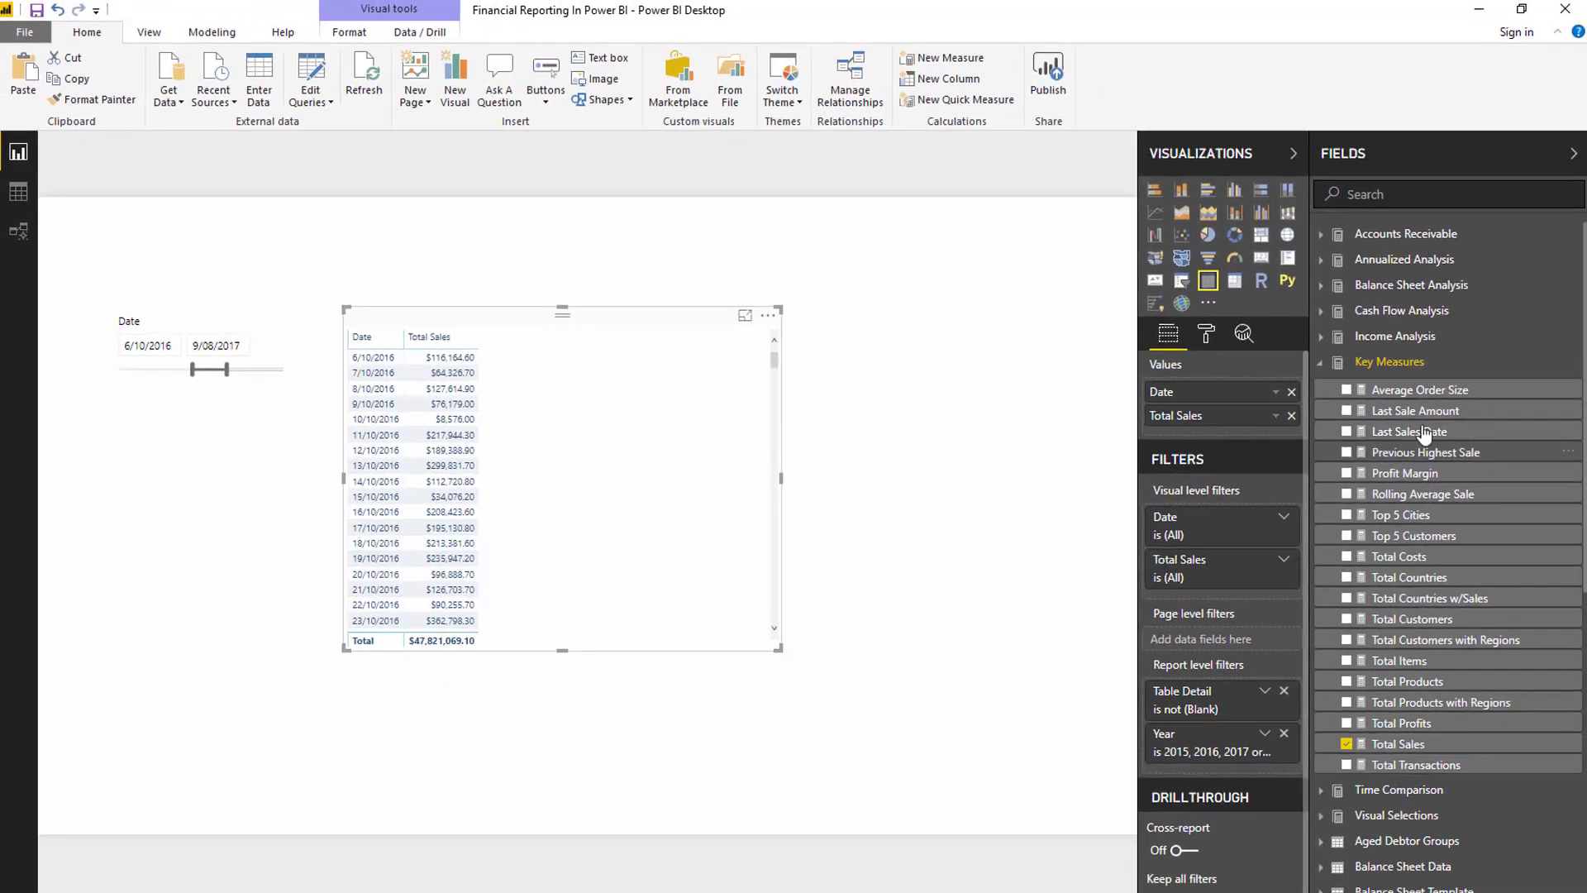
drag(1422, 495, 559, 487)
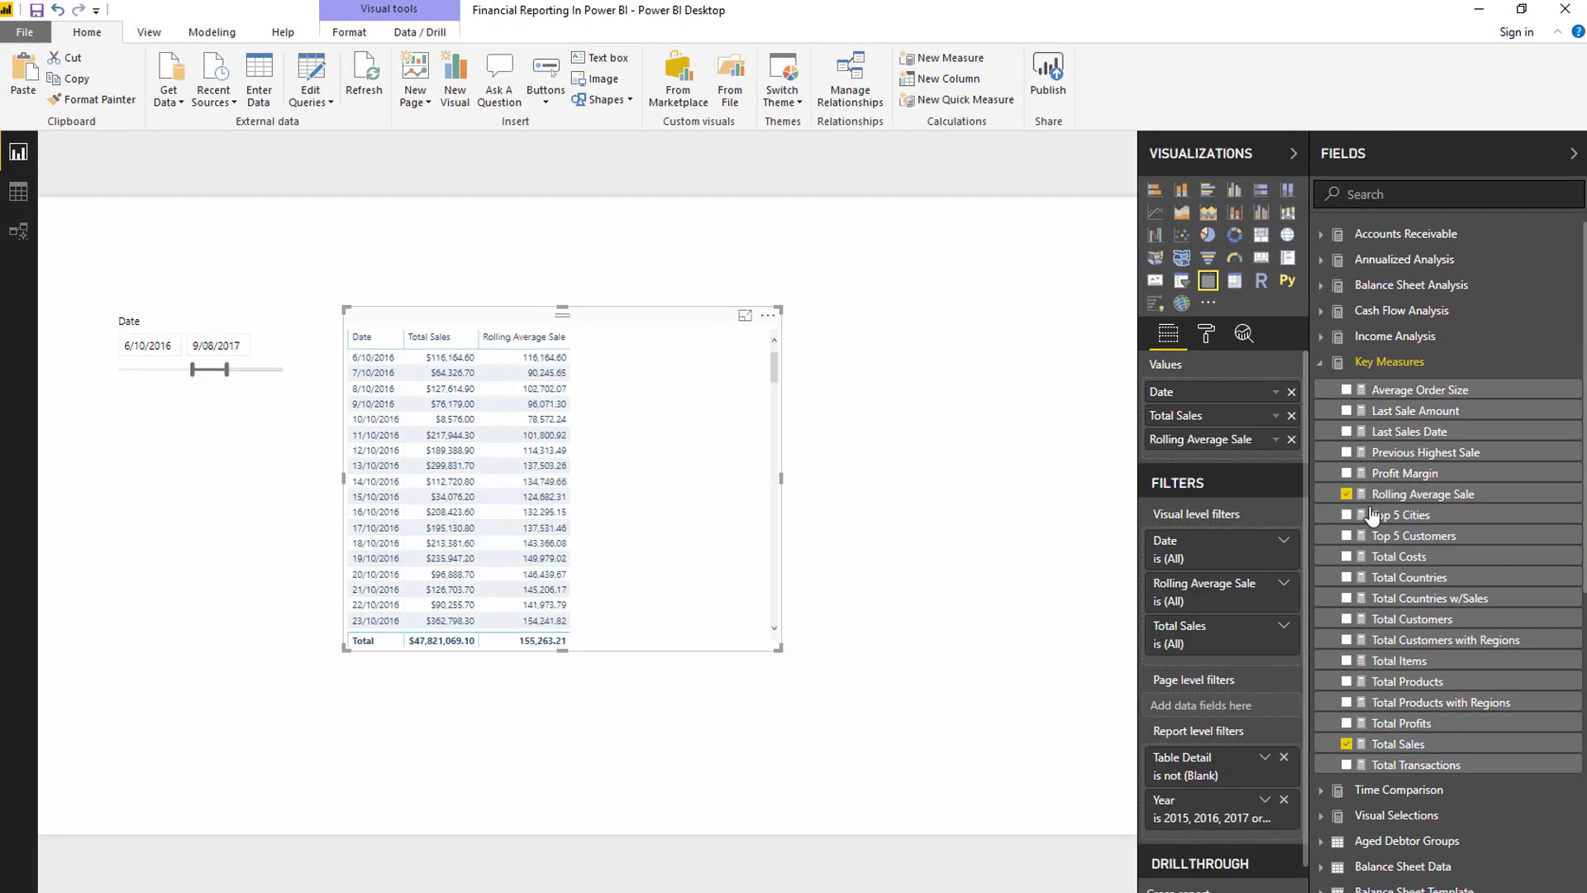
Step: Show the Rolling Average Sale measure's AVERAGEX/FILTER(ALLSELECTED(Dates)) DAX in the formula bar
click(1398, 494)
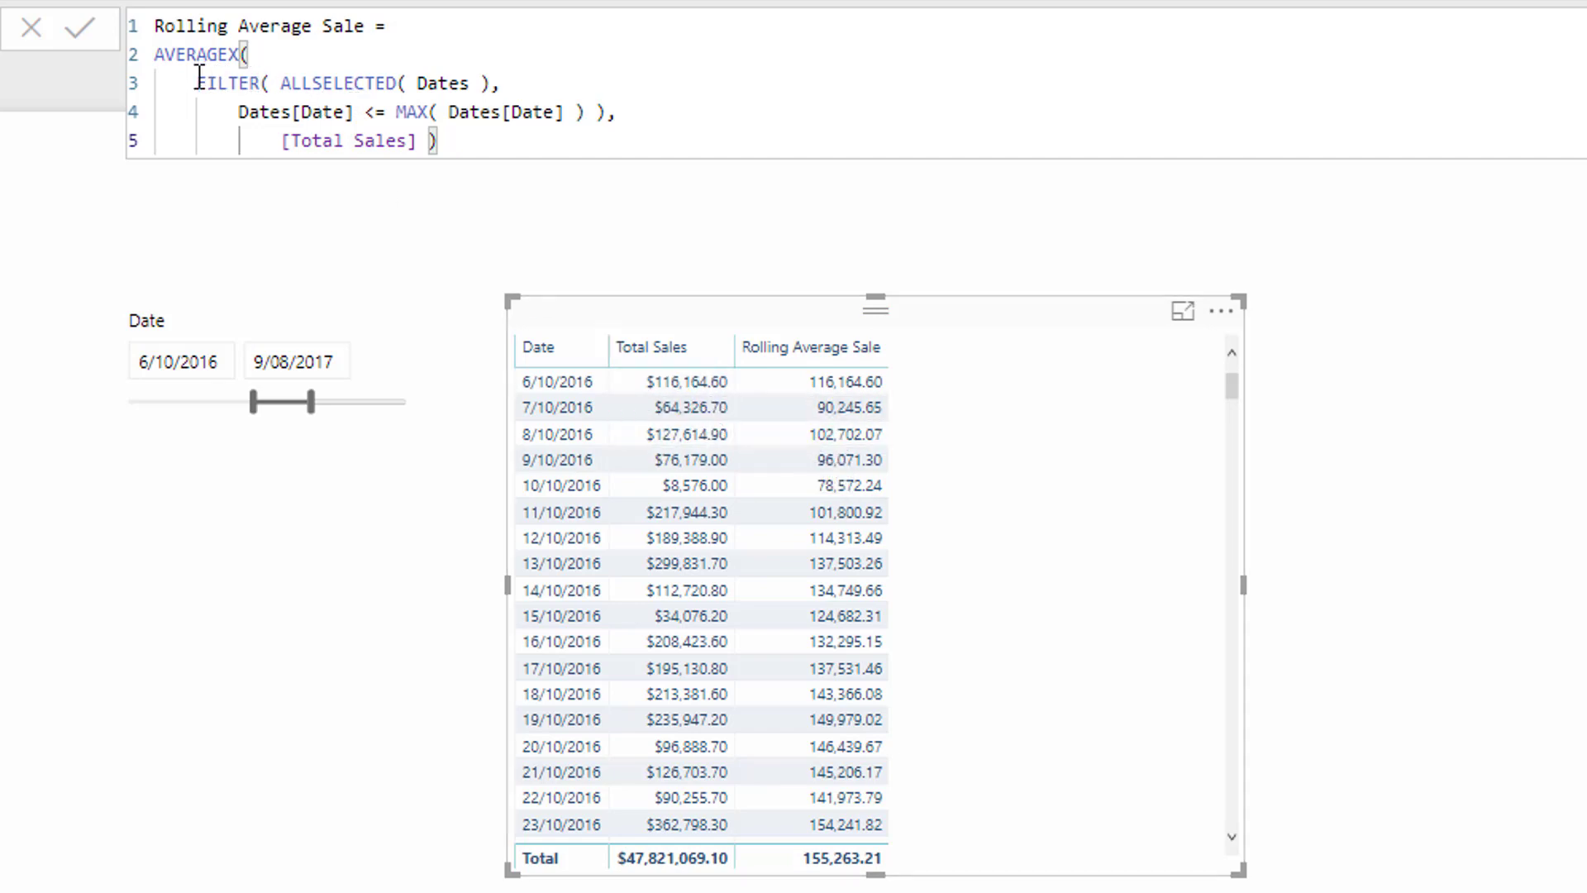
Step: Highlight the FILTER over ALLSELECTED dates, [Total Sales] and AVERAGEX parts of the formula
drag(199, 83, 623, 122)
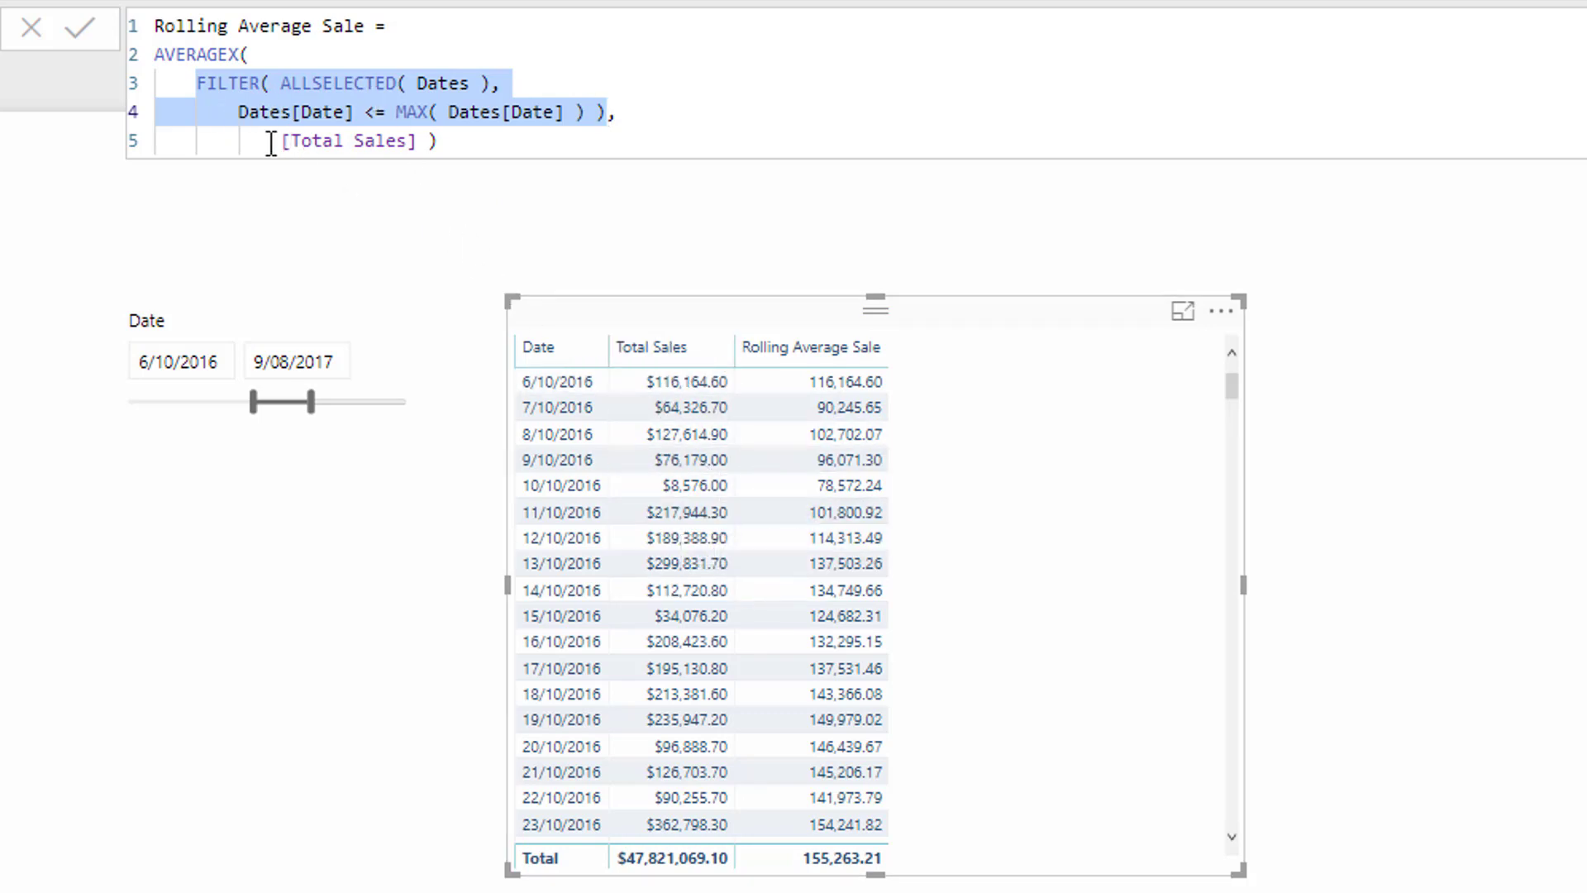
drag(282, 142, 411, 140)
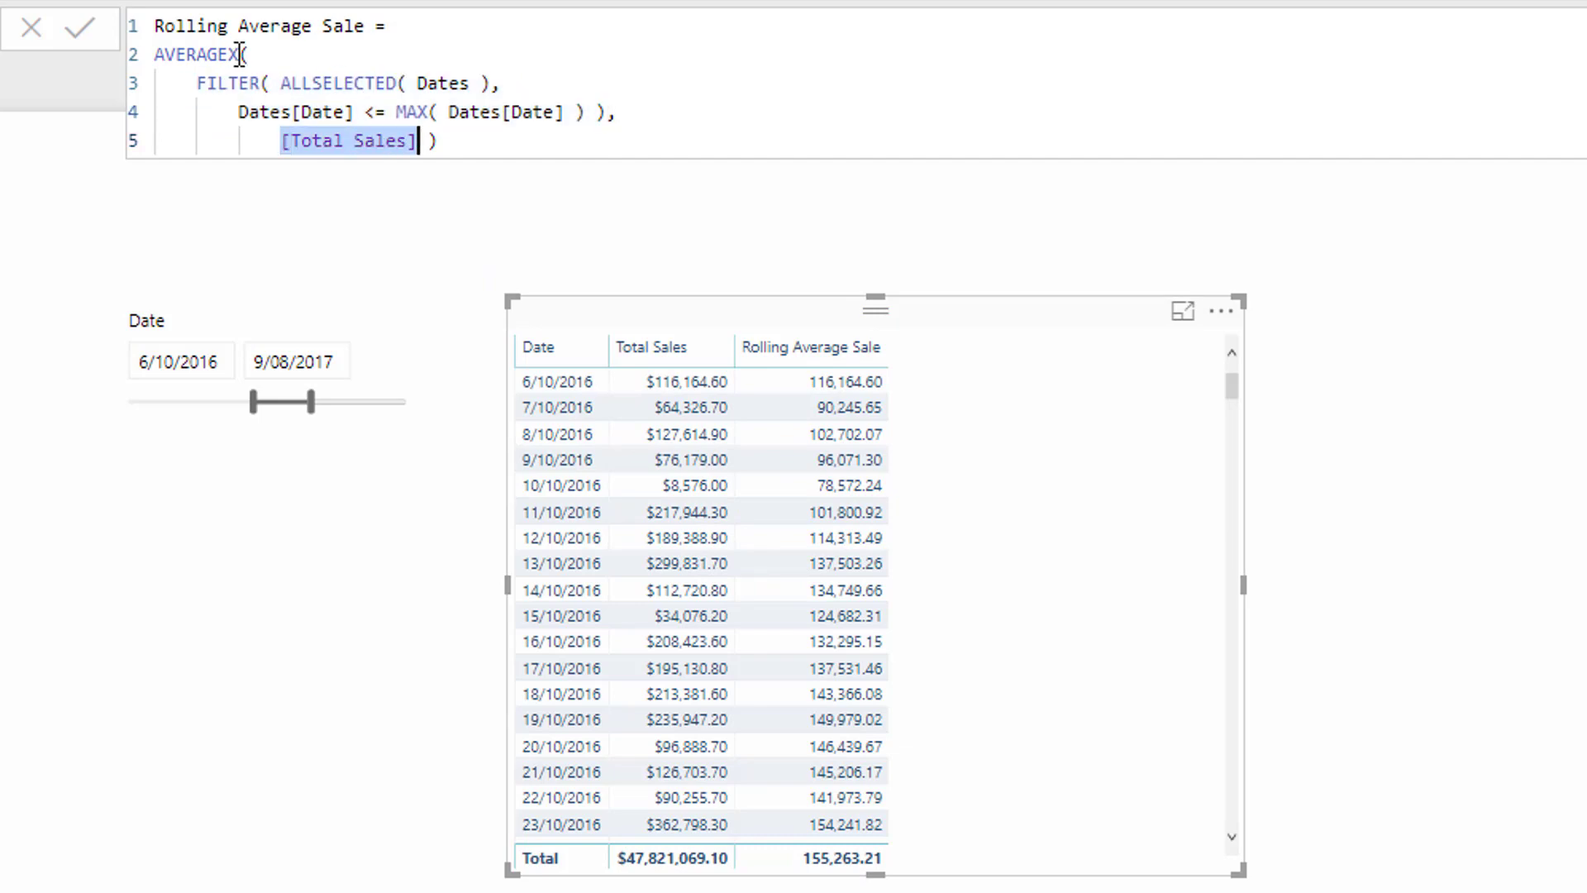
drag(241, 54, 150, 65)
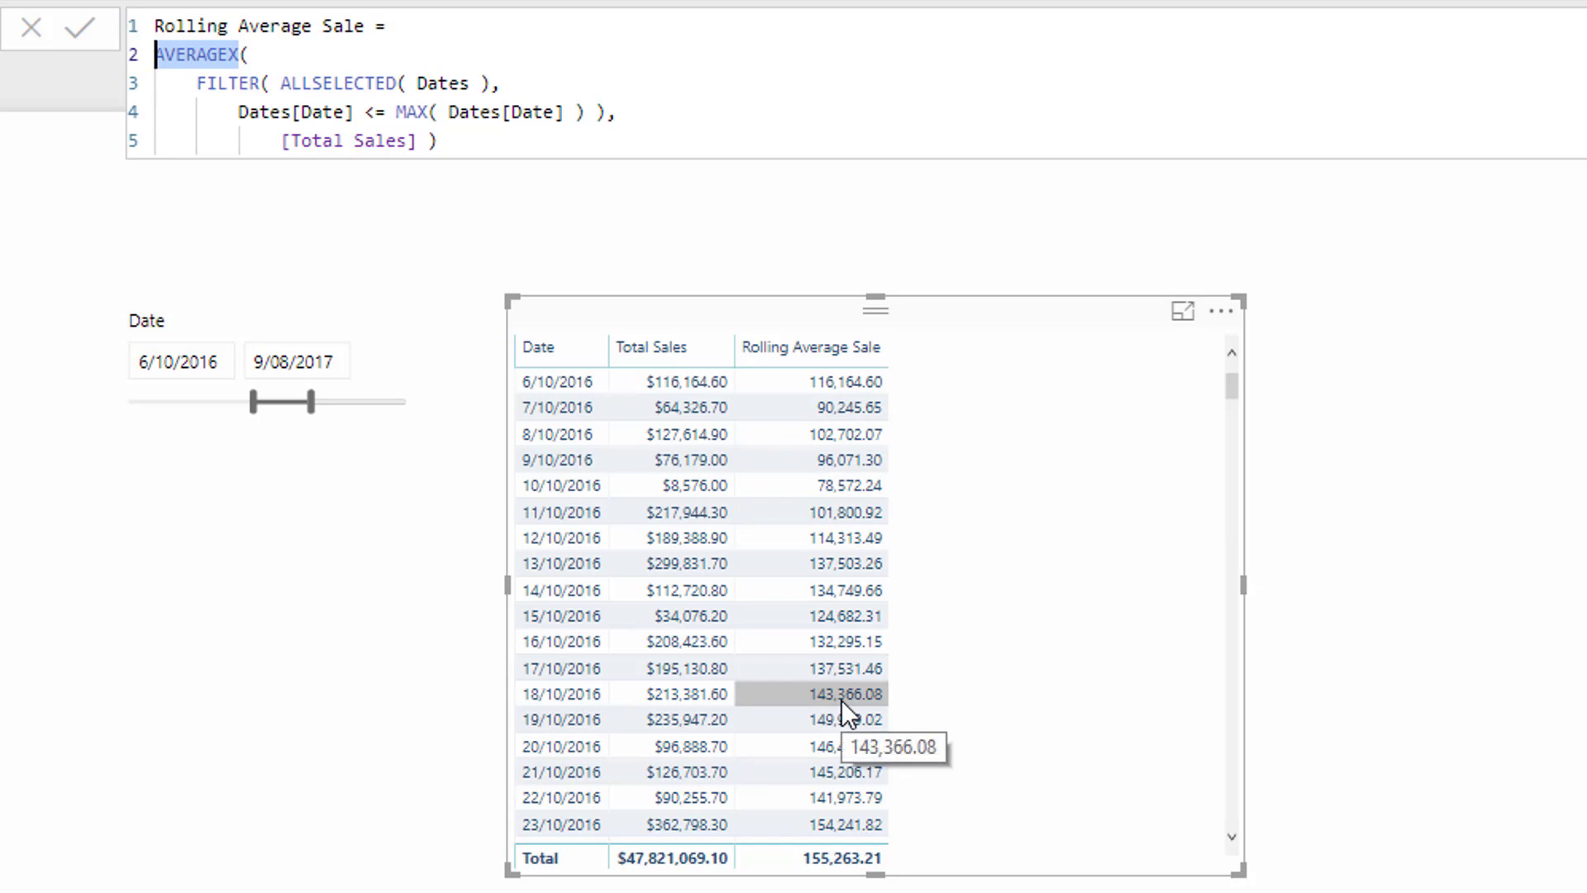
Step: Scroll the table, then drag its bottom-right handle to make the table visual narrower
scroll(842, 701, down, 1)
scroll(842, 702, down, 7)
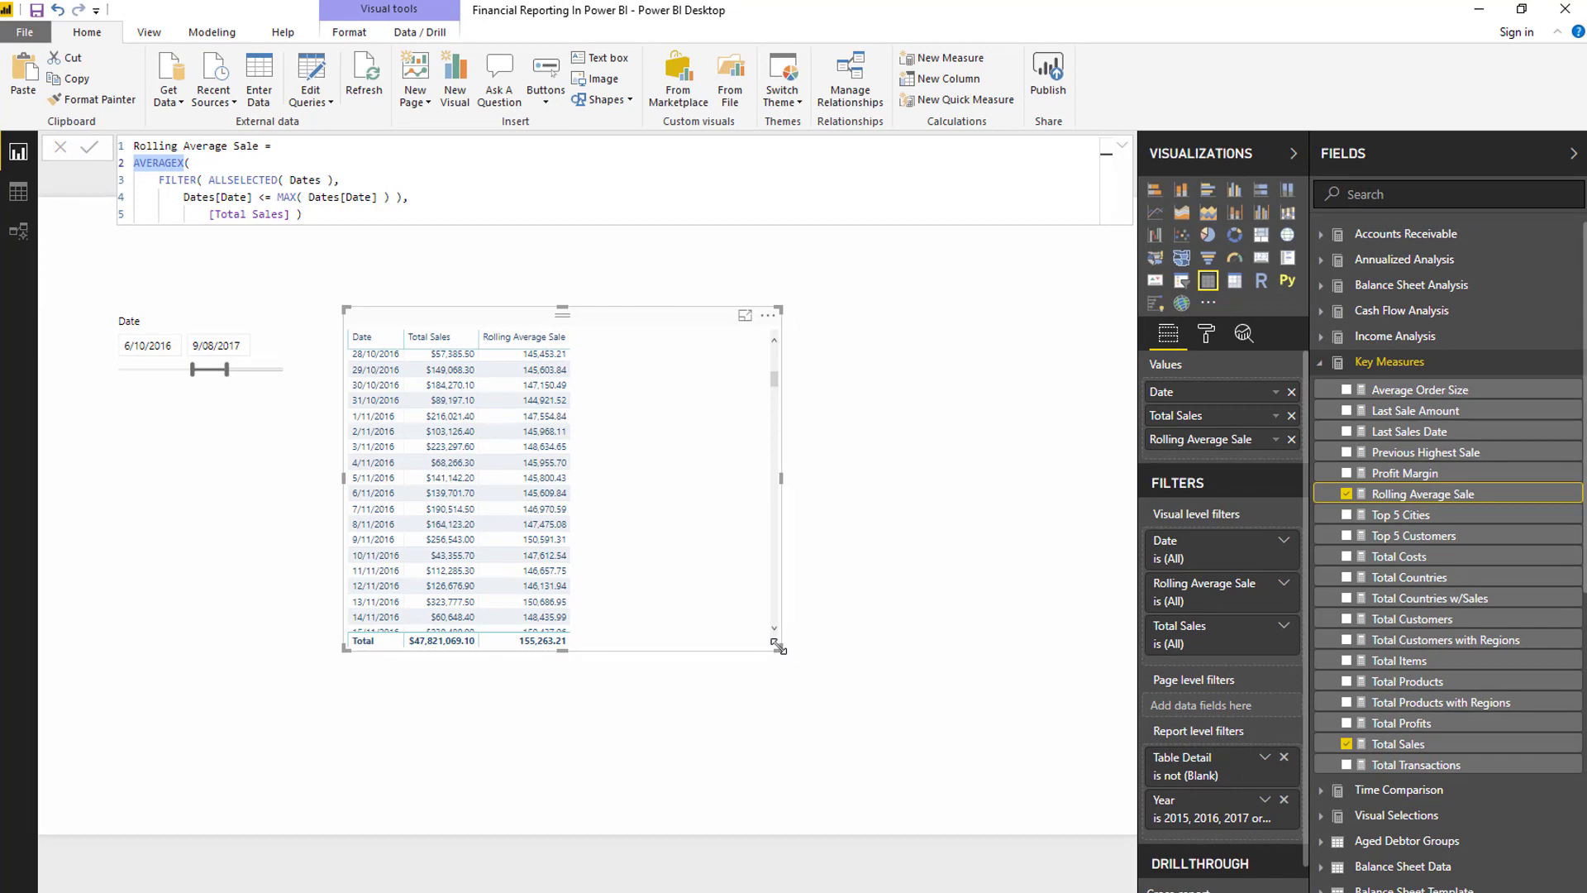
drag(1116, 813, 896, 842)
click(626, 572)
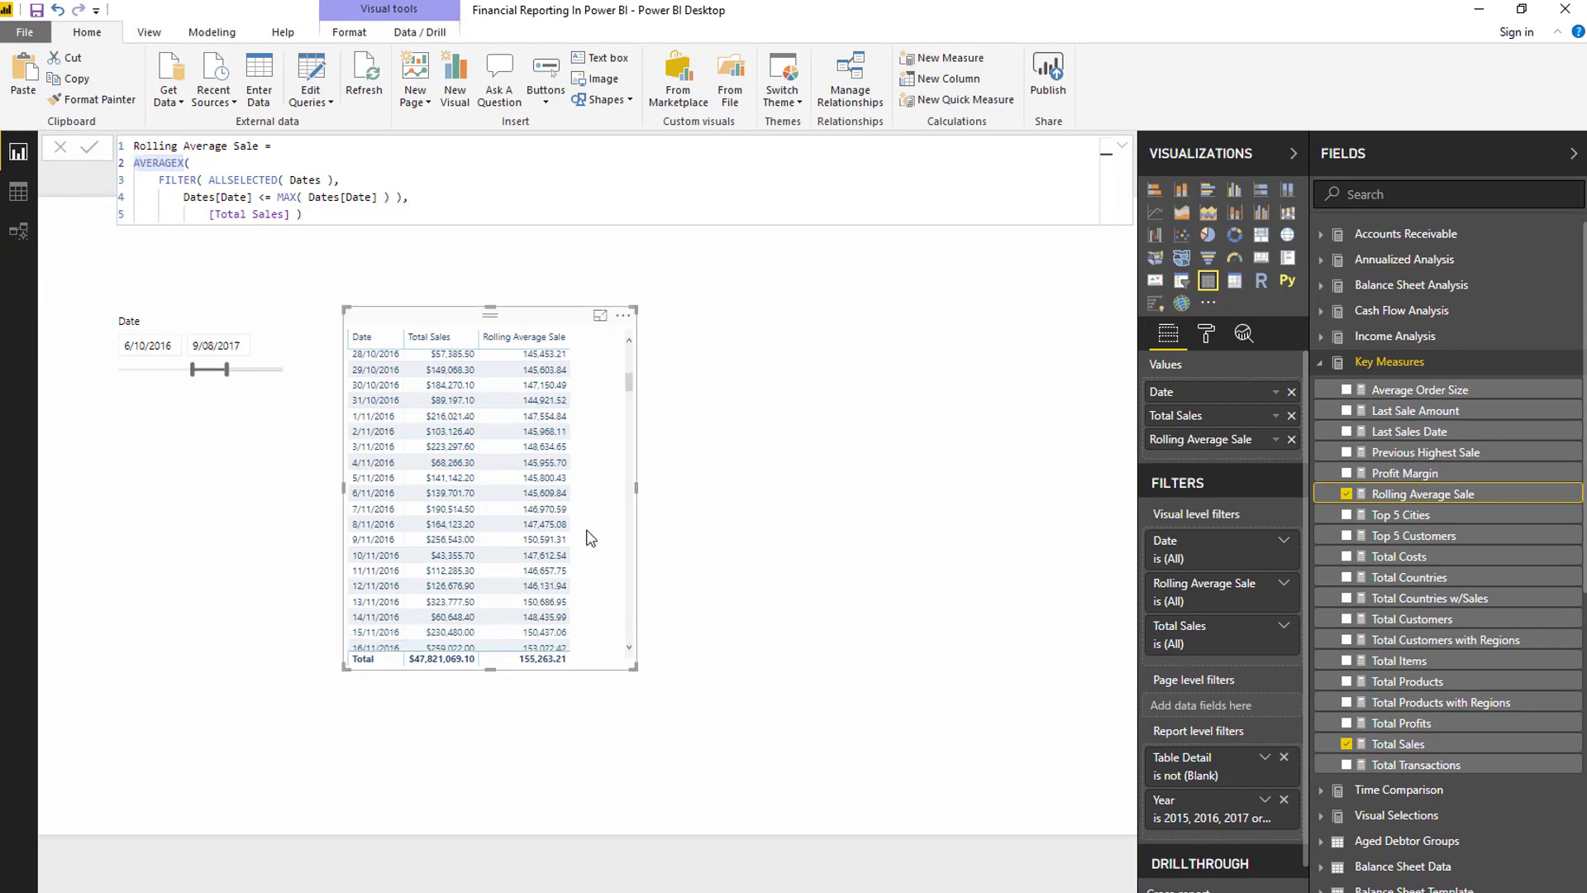
key(ctrl+c)
key(ctrl+v)
drag(610, 496, 913, 479)
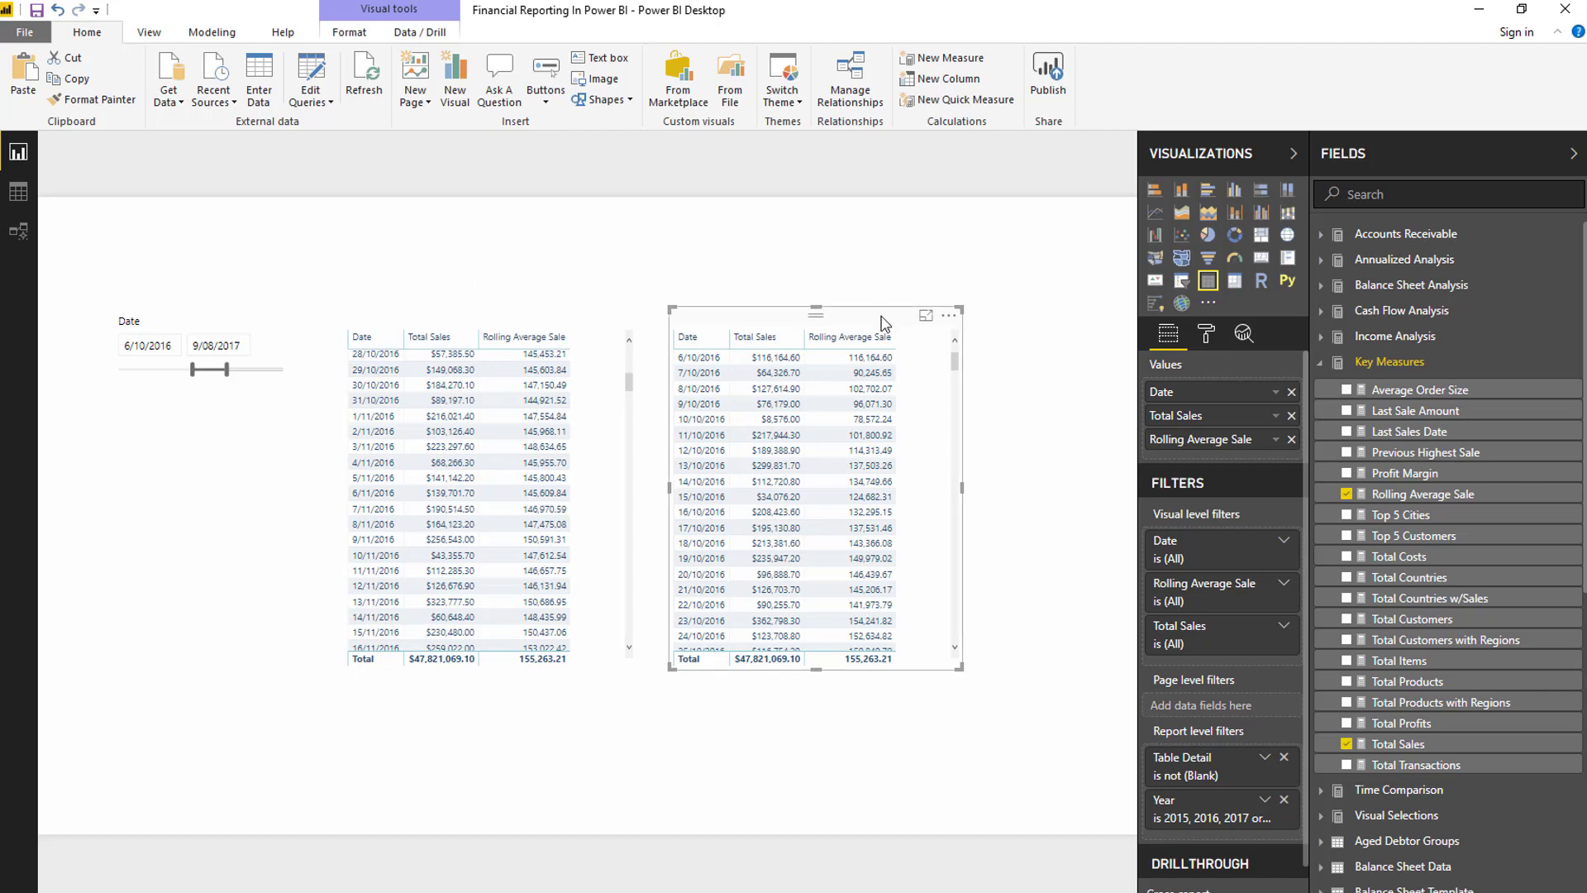
click(1261, 213)
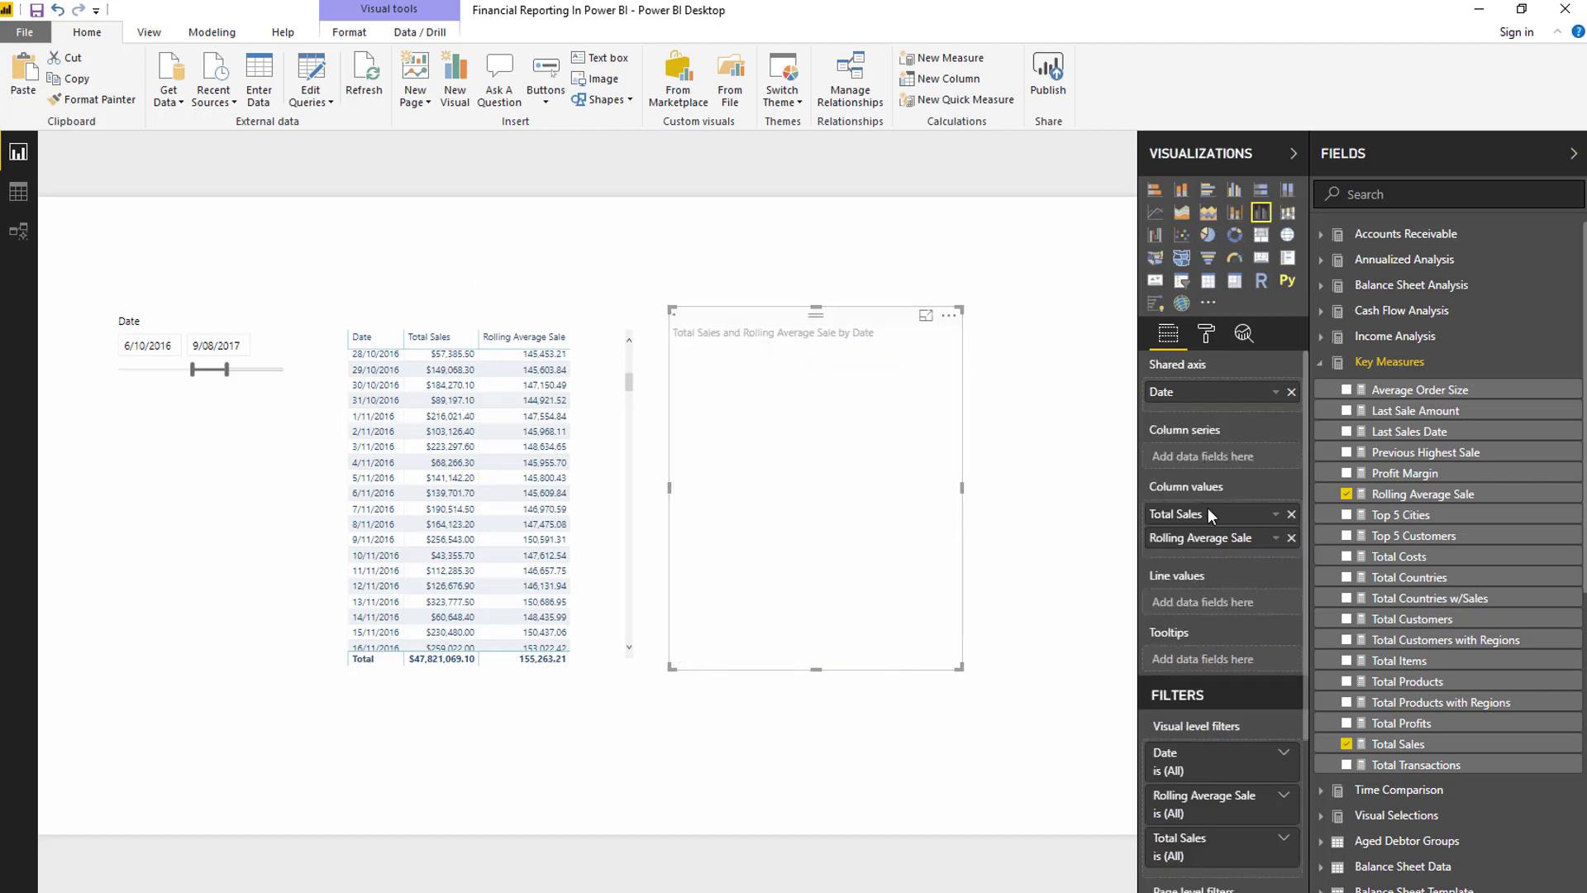
drag(1217, 583, 1188, 623)
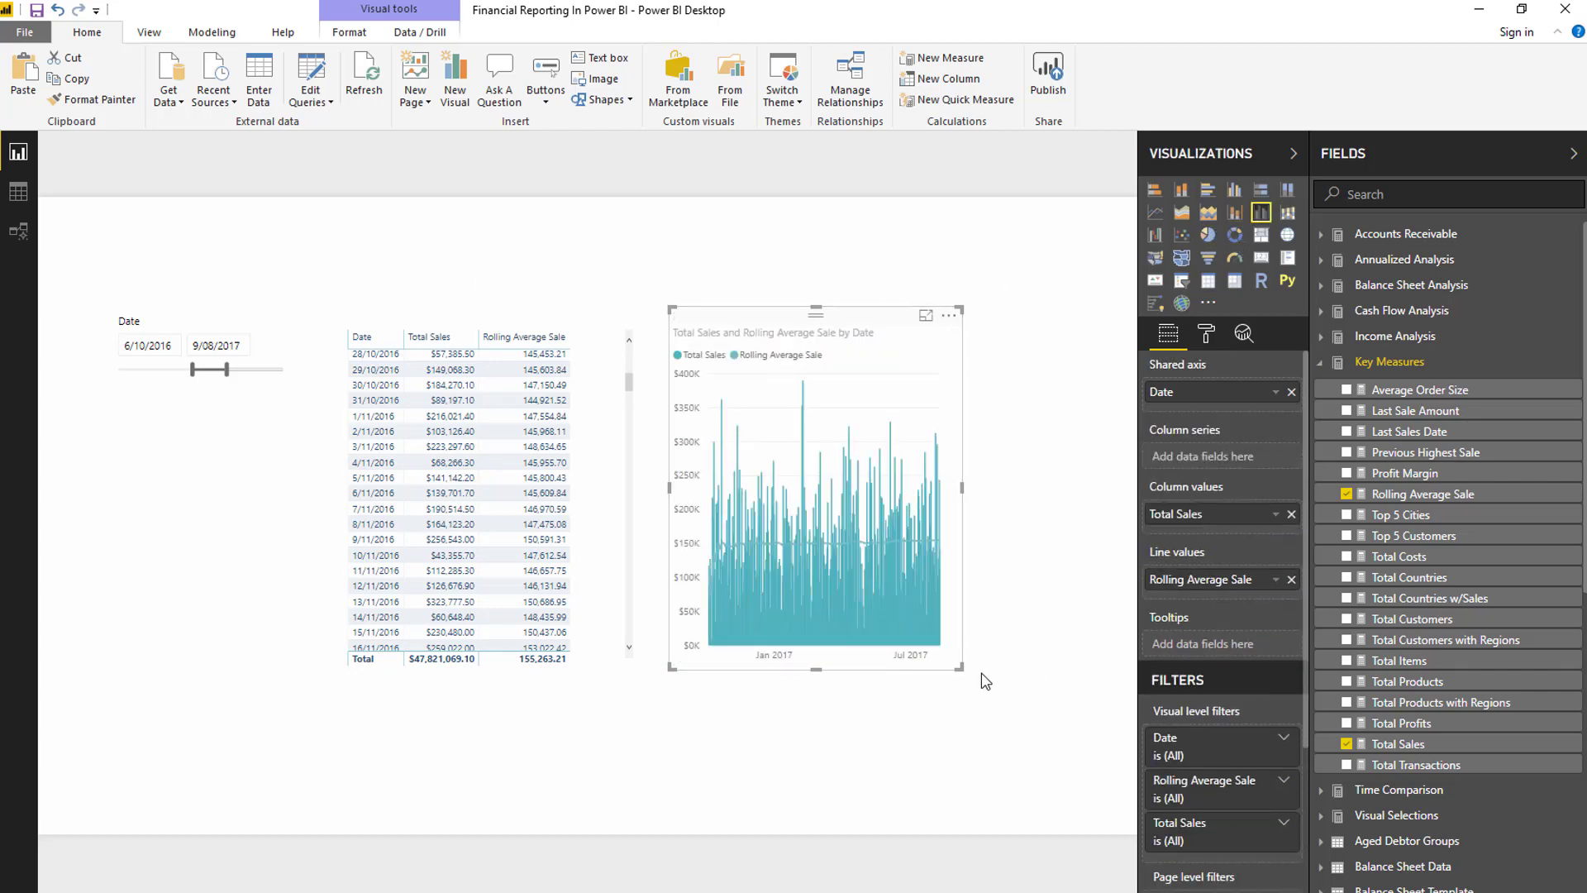
click(1219, 334)
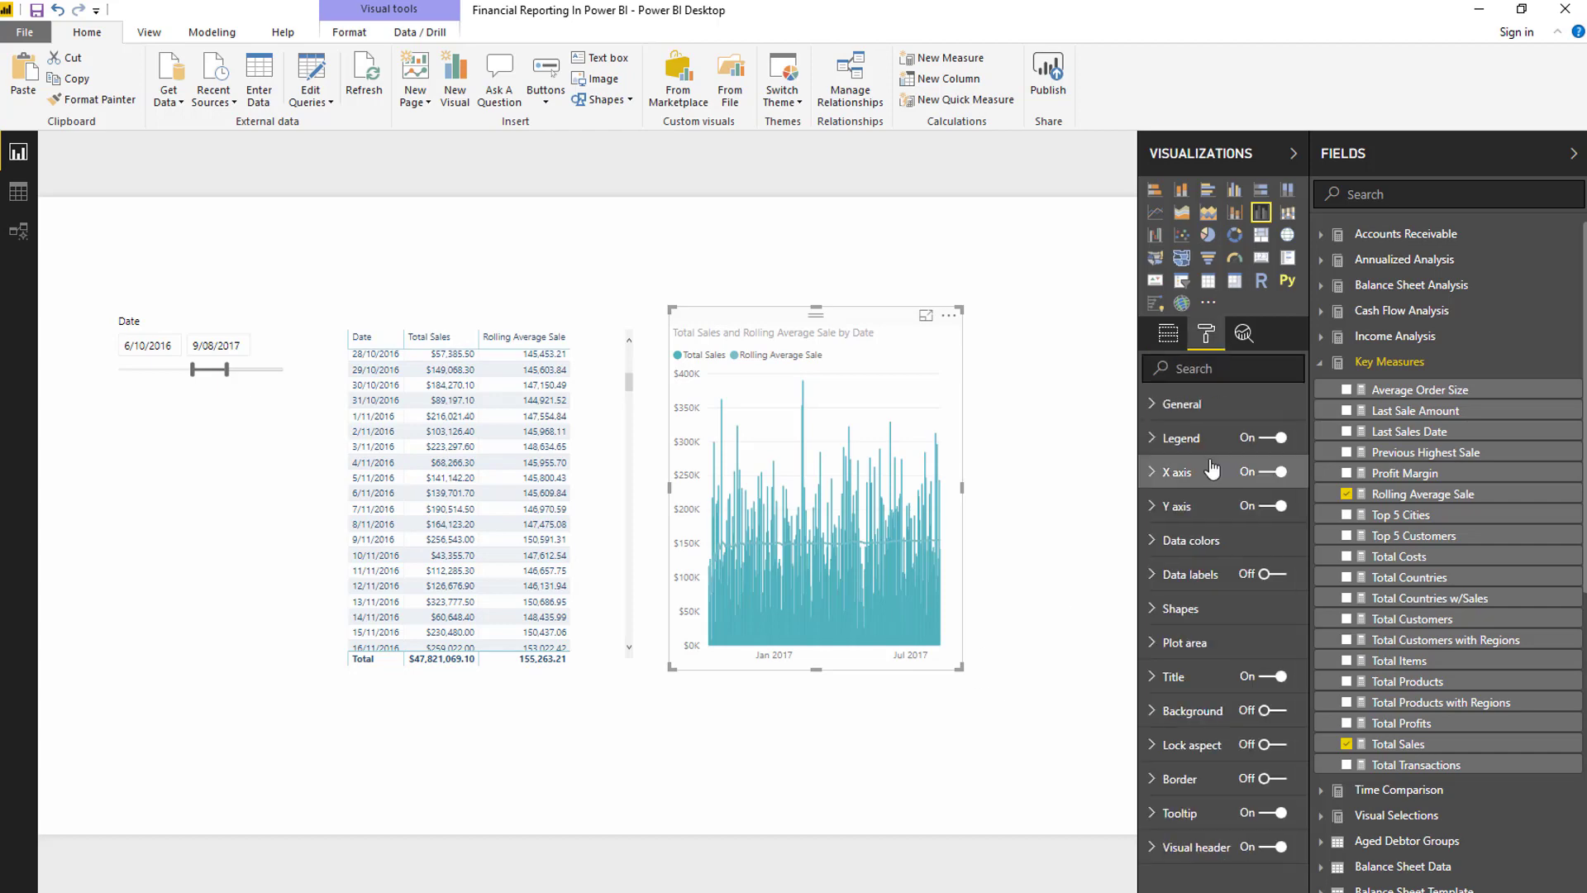
click(1192, 541)
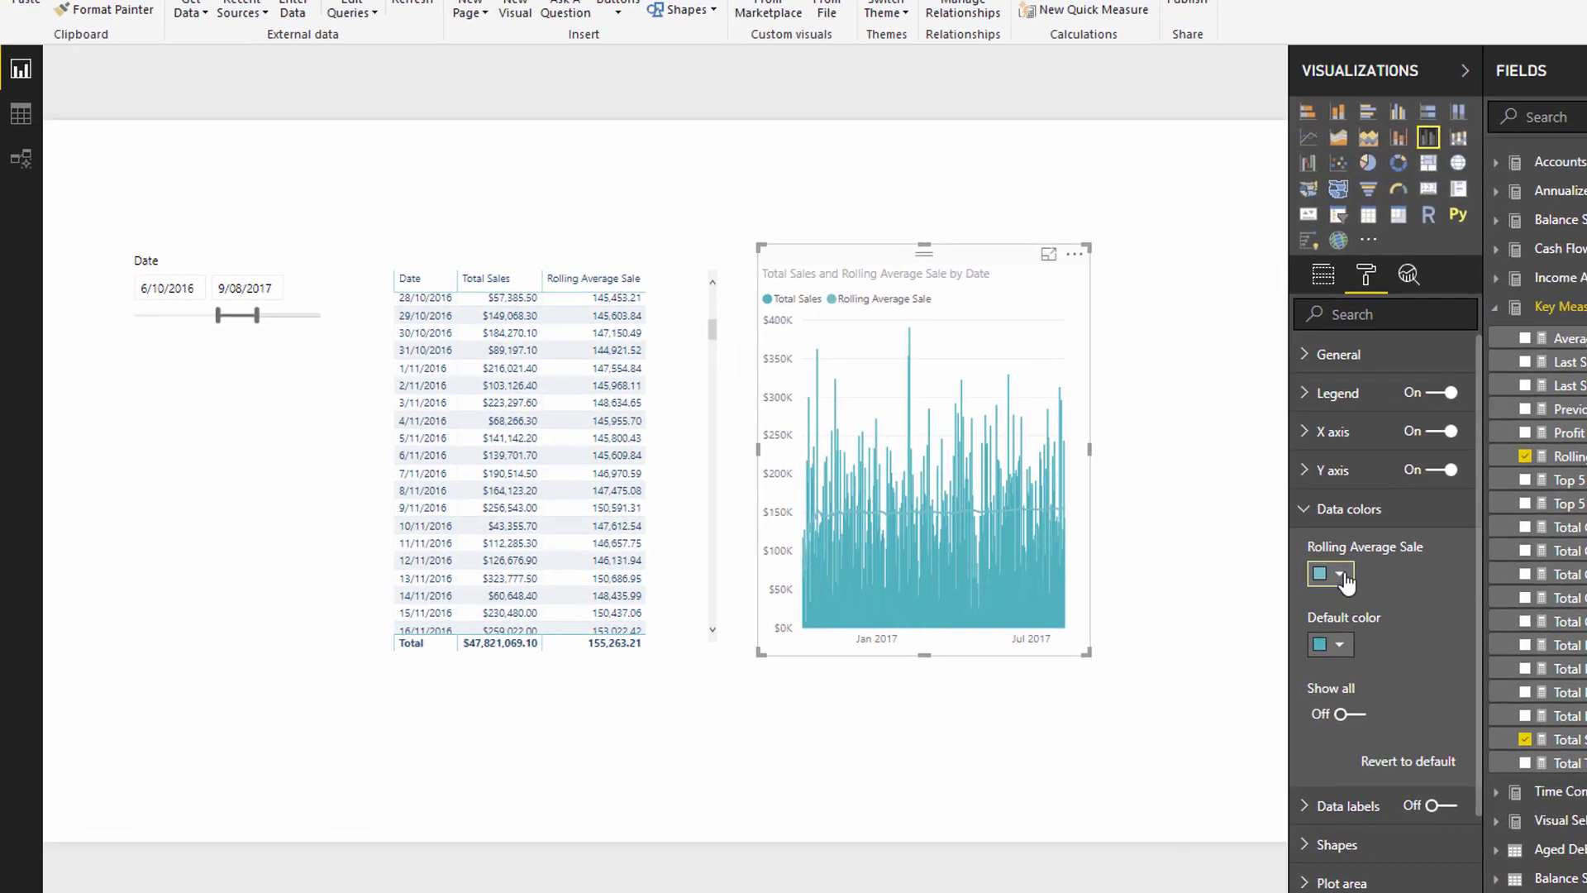
click(1176, 597)
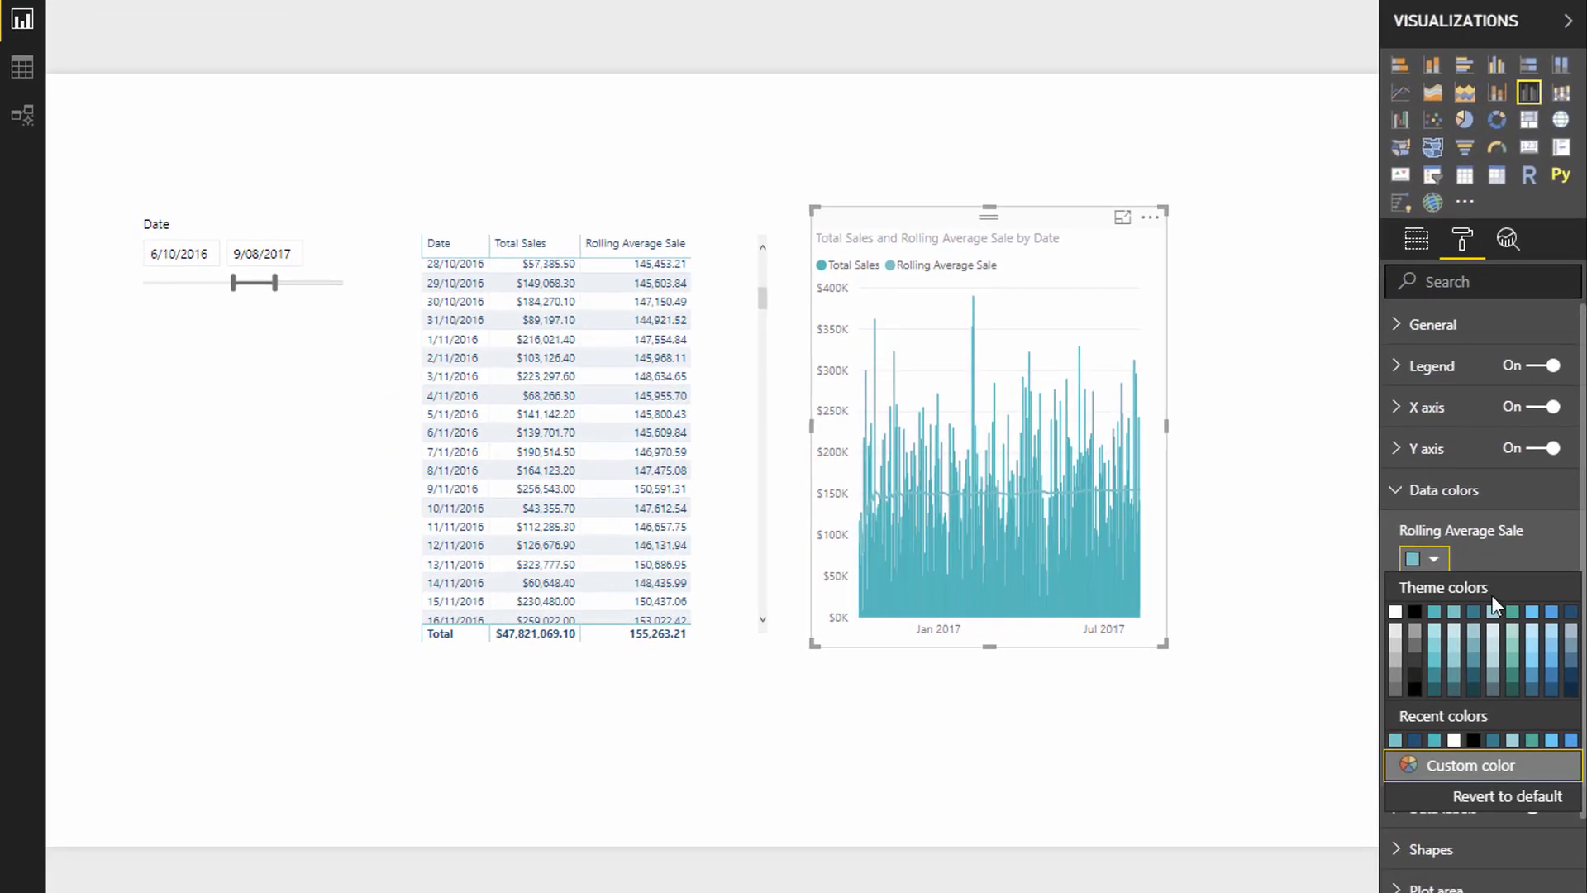
click(1573, 614)
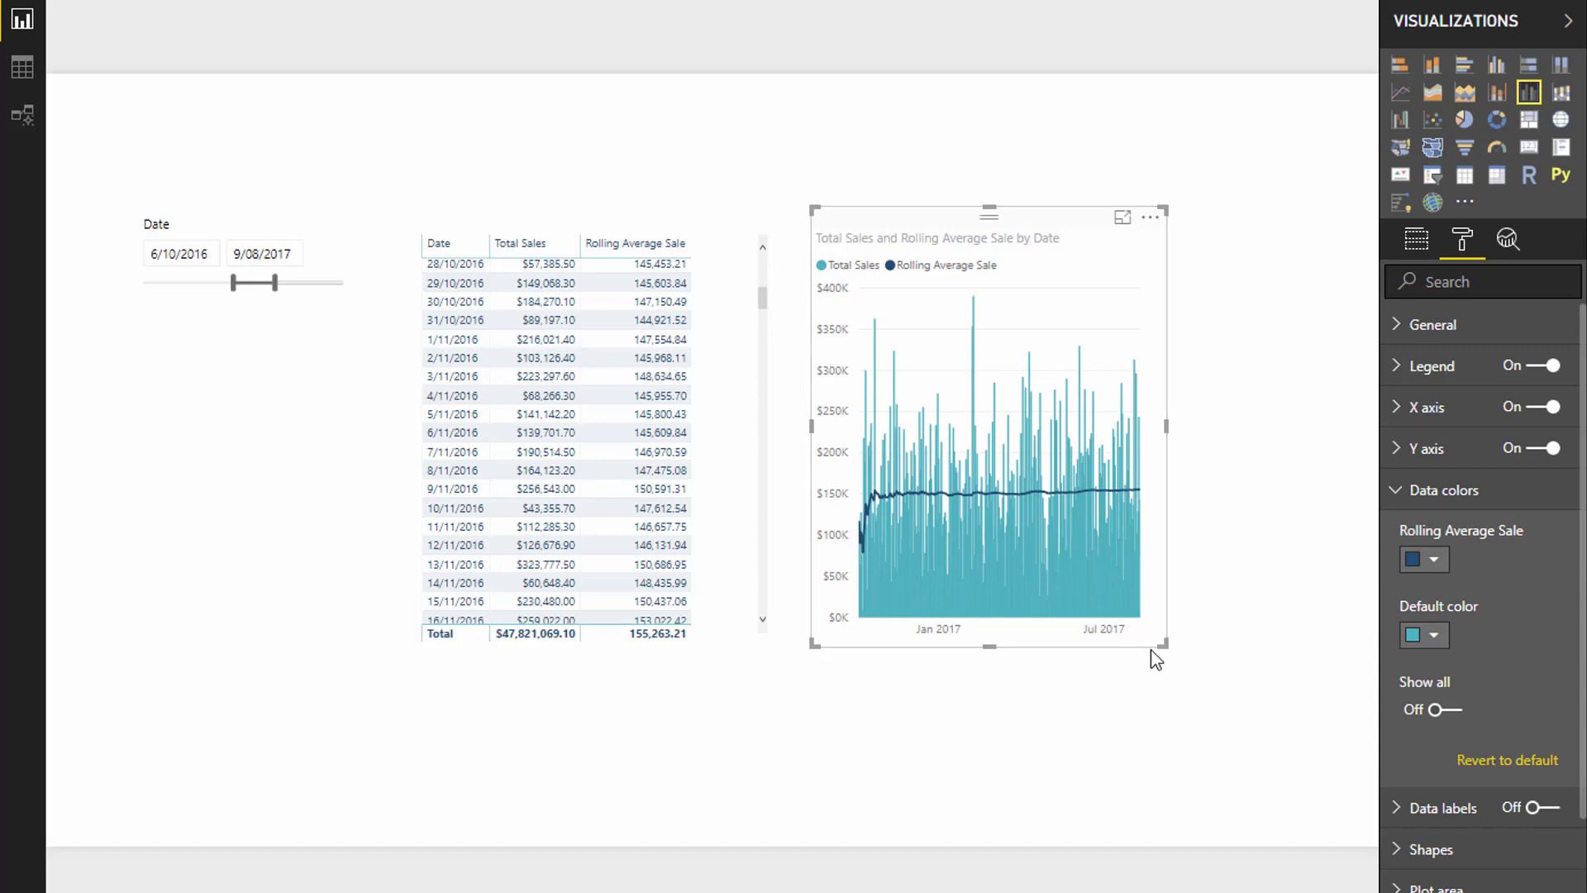
drag(1164, 643, 1287, 729)
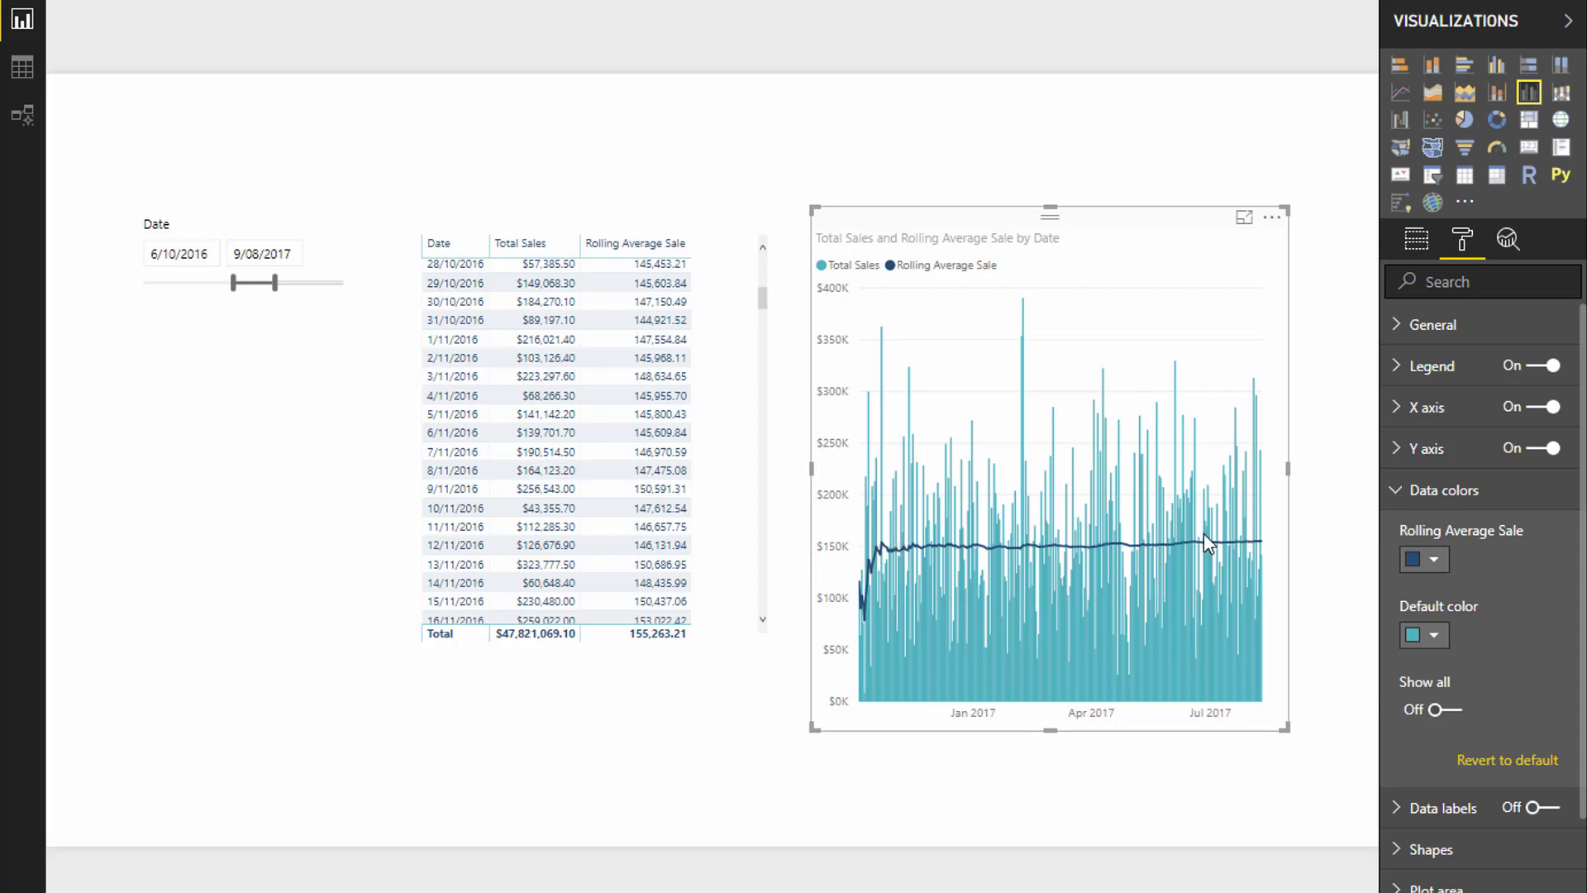
mouse_move(1204, 534)
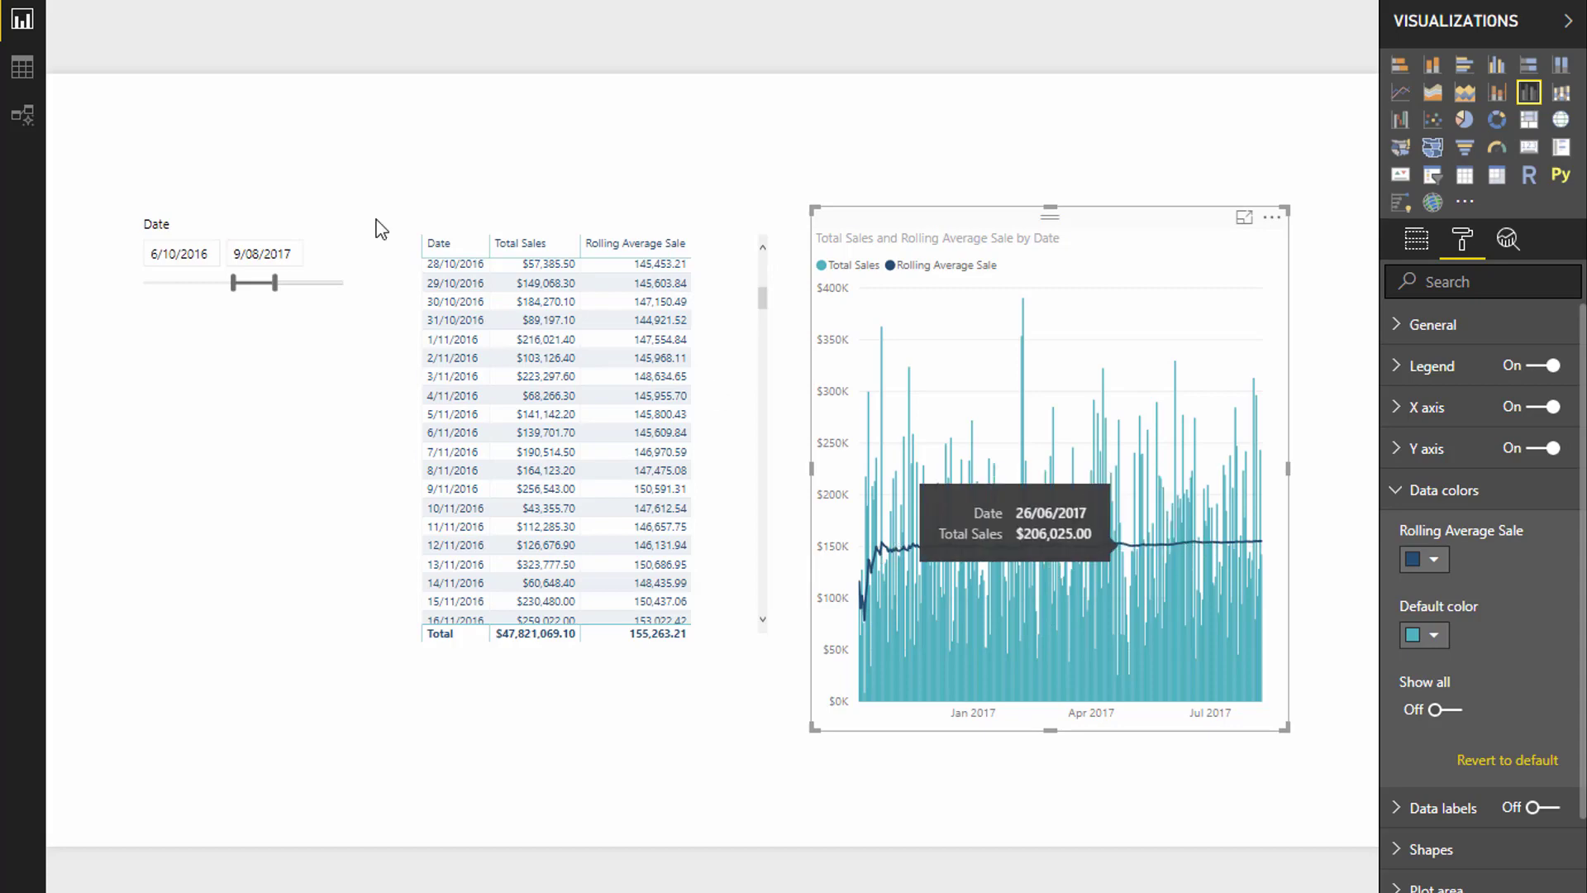
mouse_move(276, 283)
mouse_down()
mouse_move(307, 289)
mouse_move(281, 287)
mouse_up()
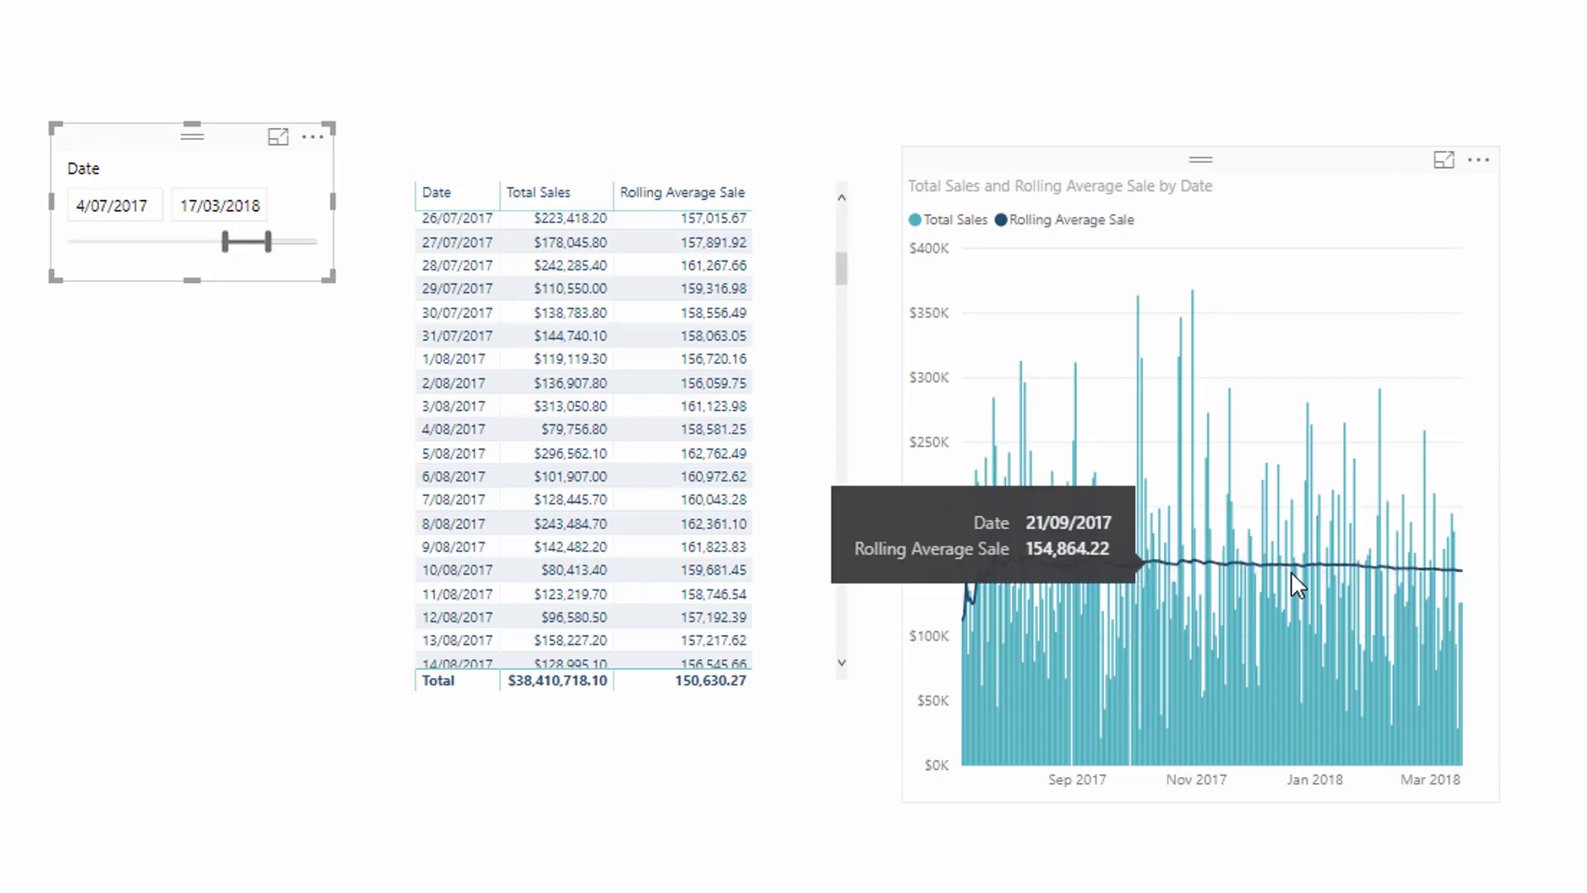
Step: Edit Rolling Average Sale so its FILTER uses ALL( Dates ) instead of ALLSELECTED( Dates )
click(789, 375)
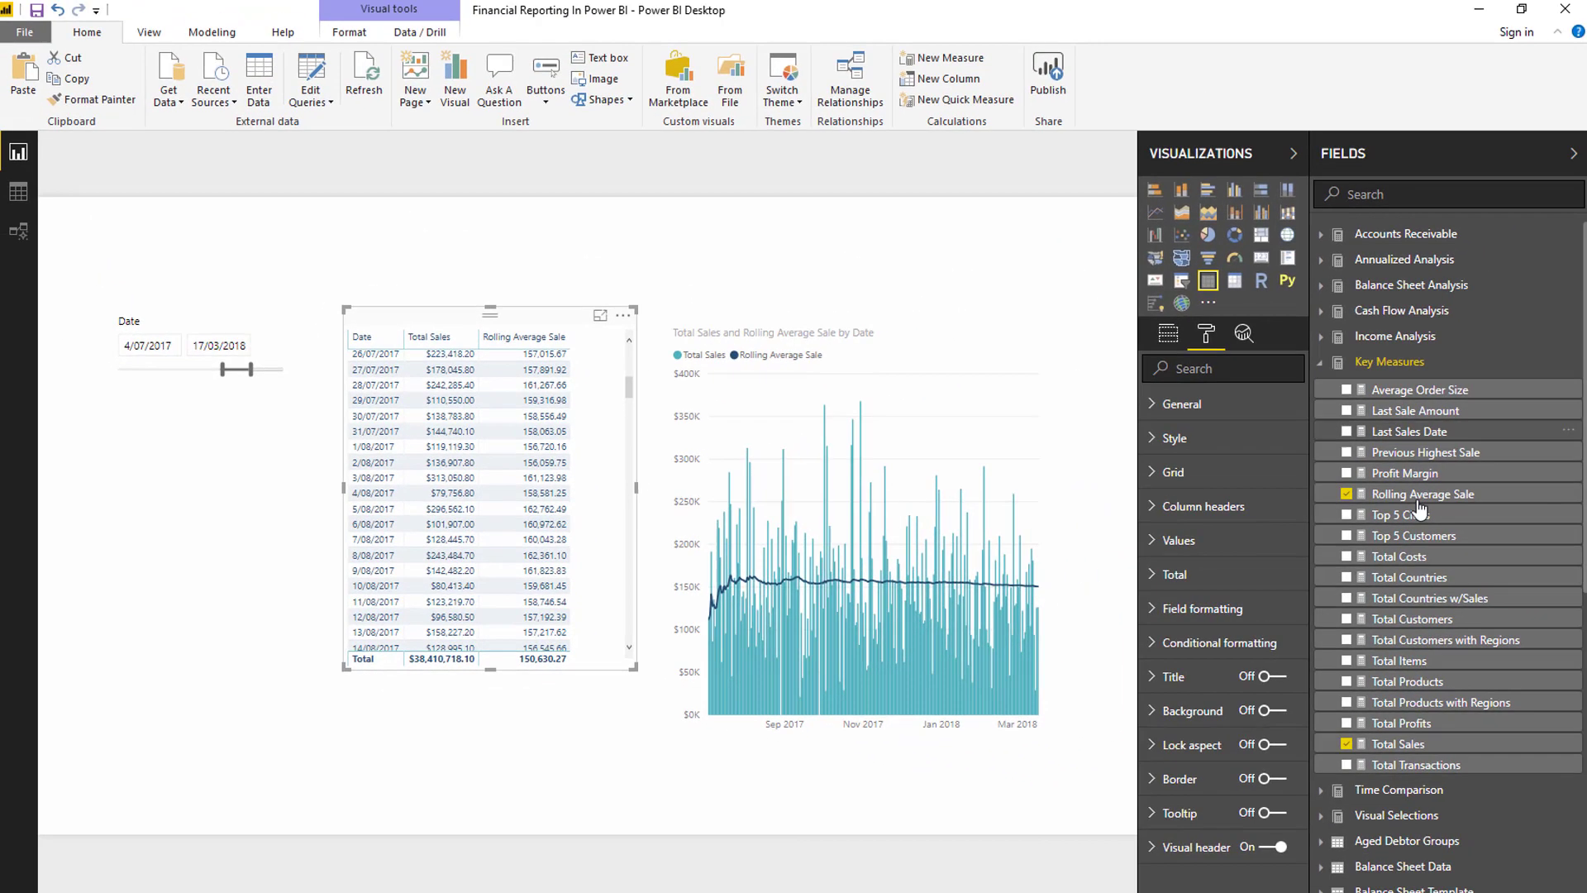
click(1417, 495)
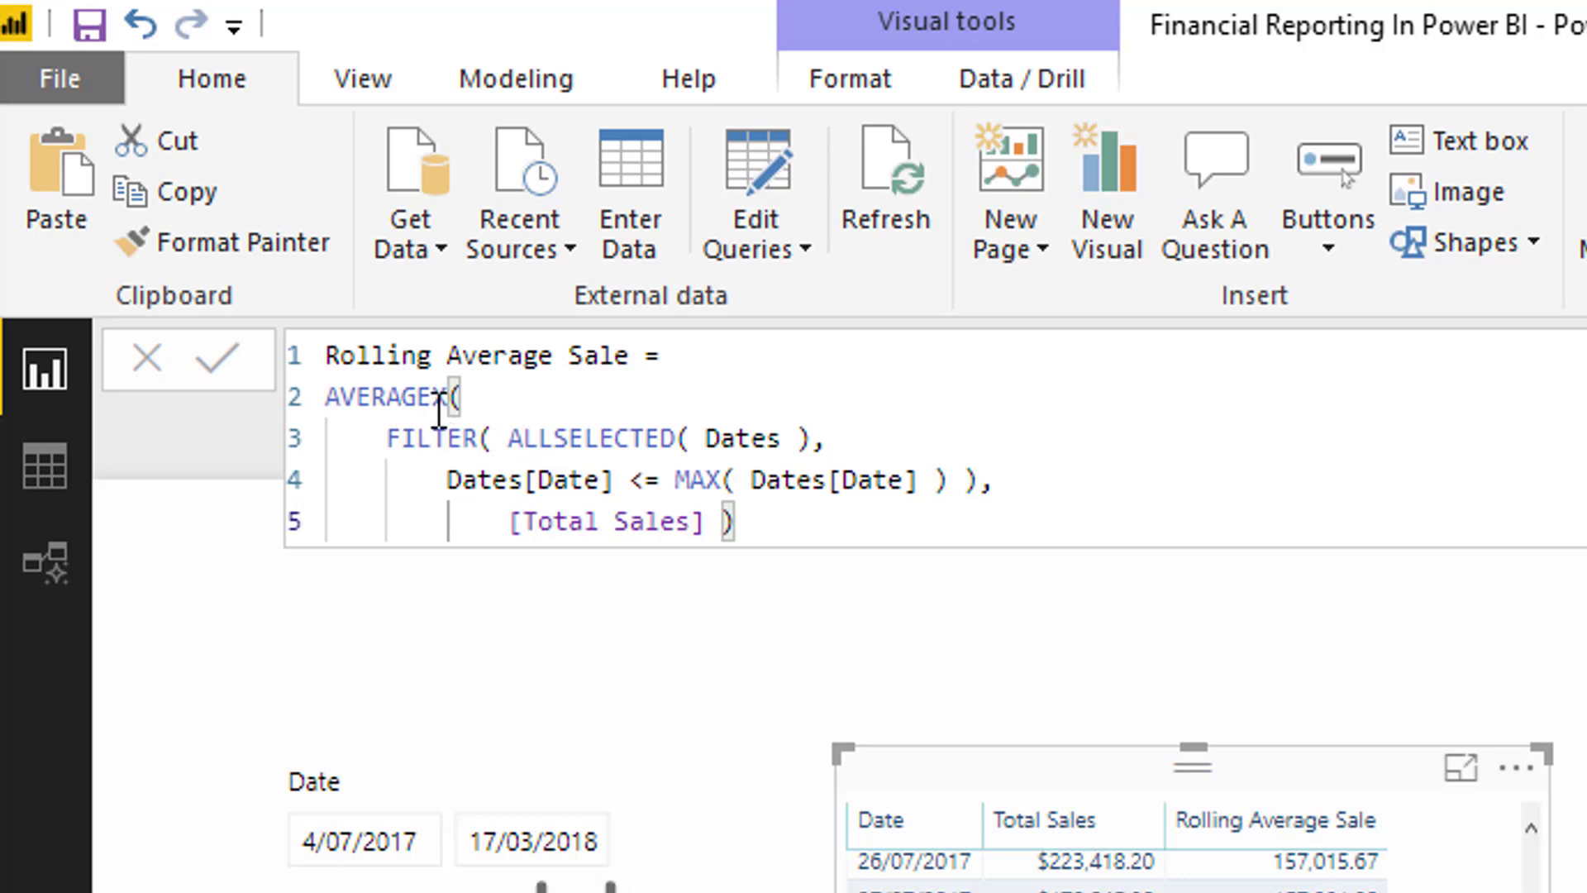
drag(391, 436, 988, 479)
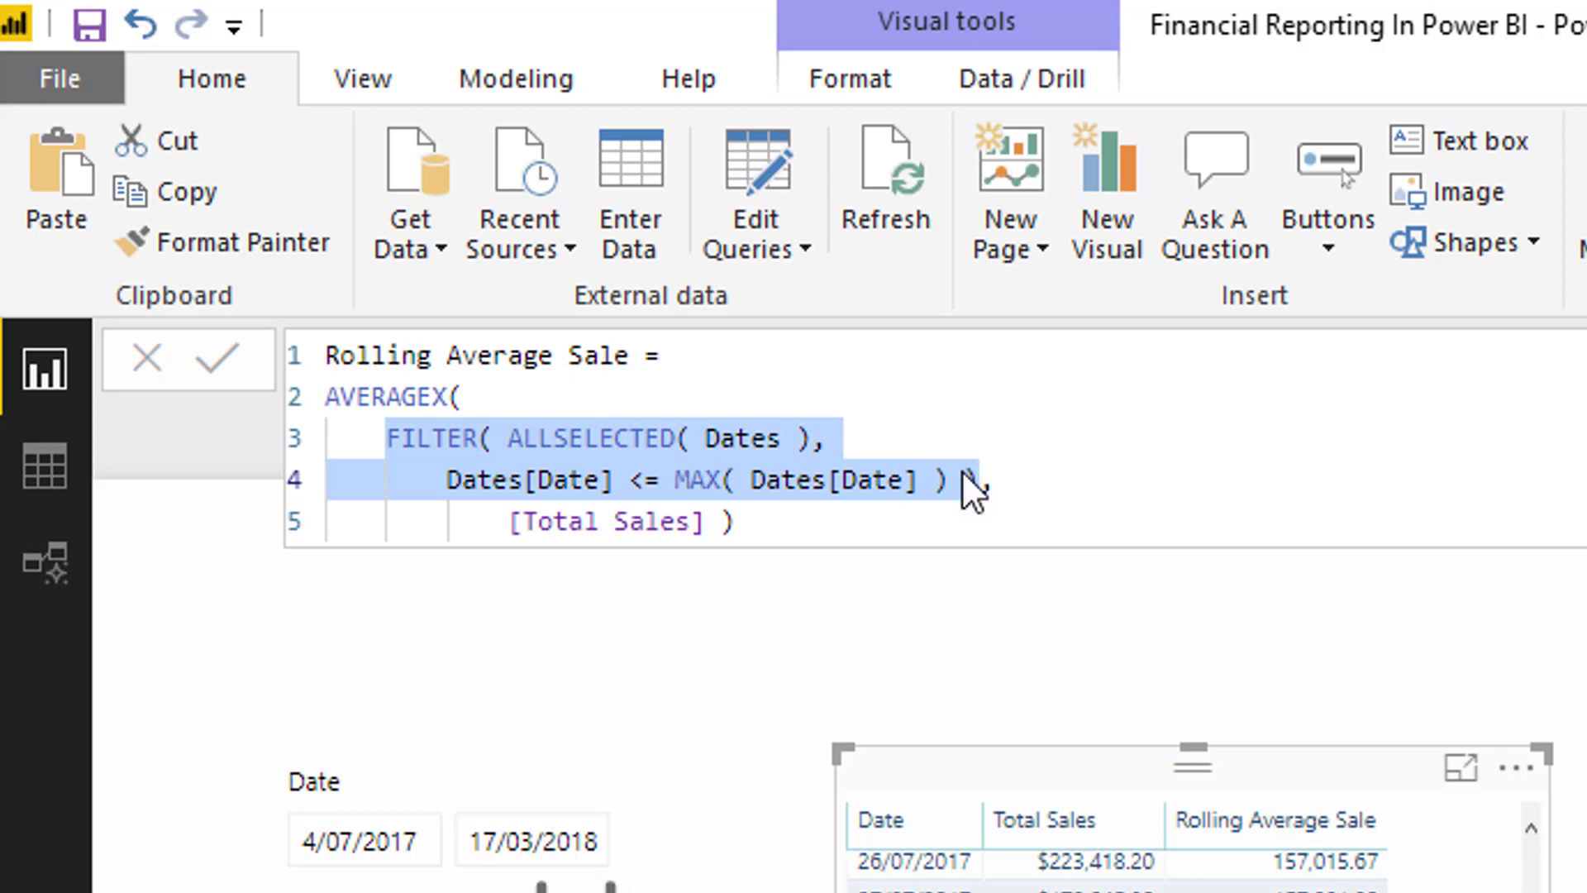
click(511, 438)
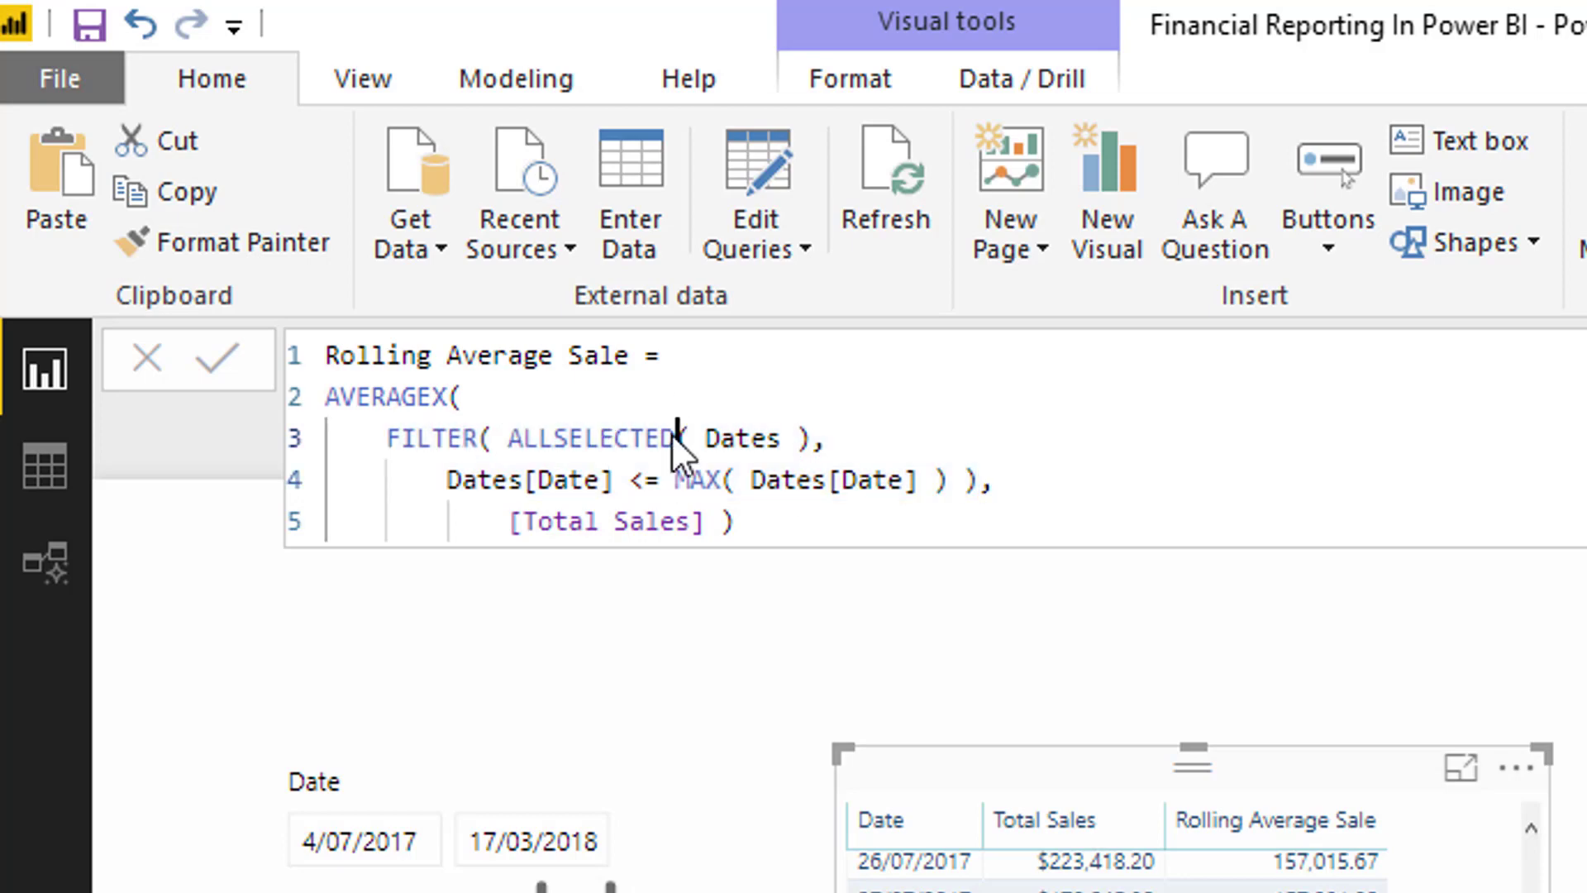
drag(676, 438, 555, 438)
key(BackSpace)
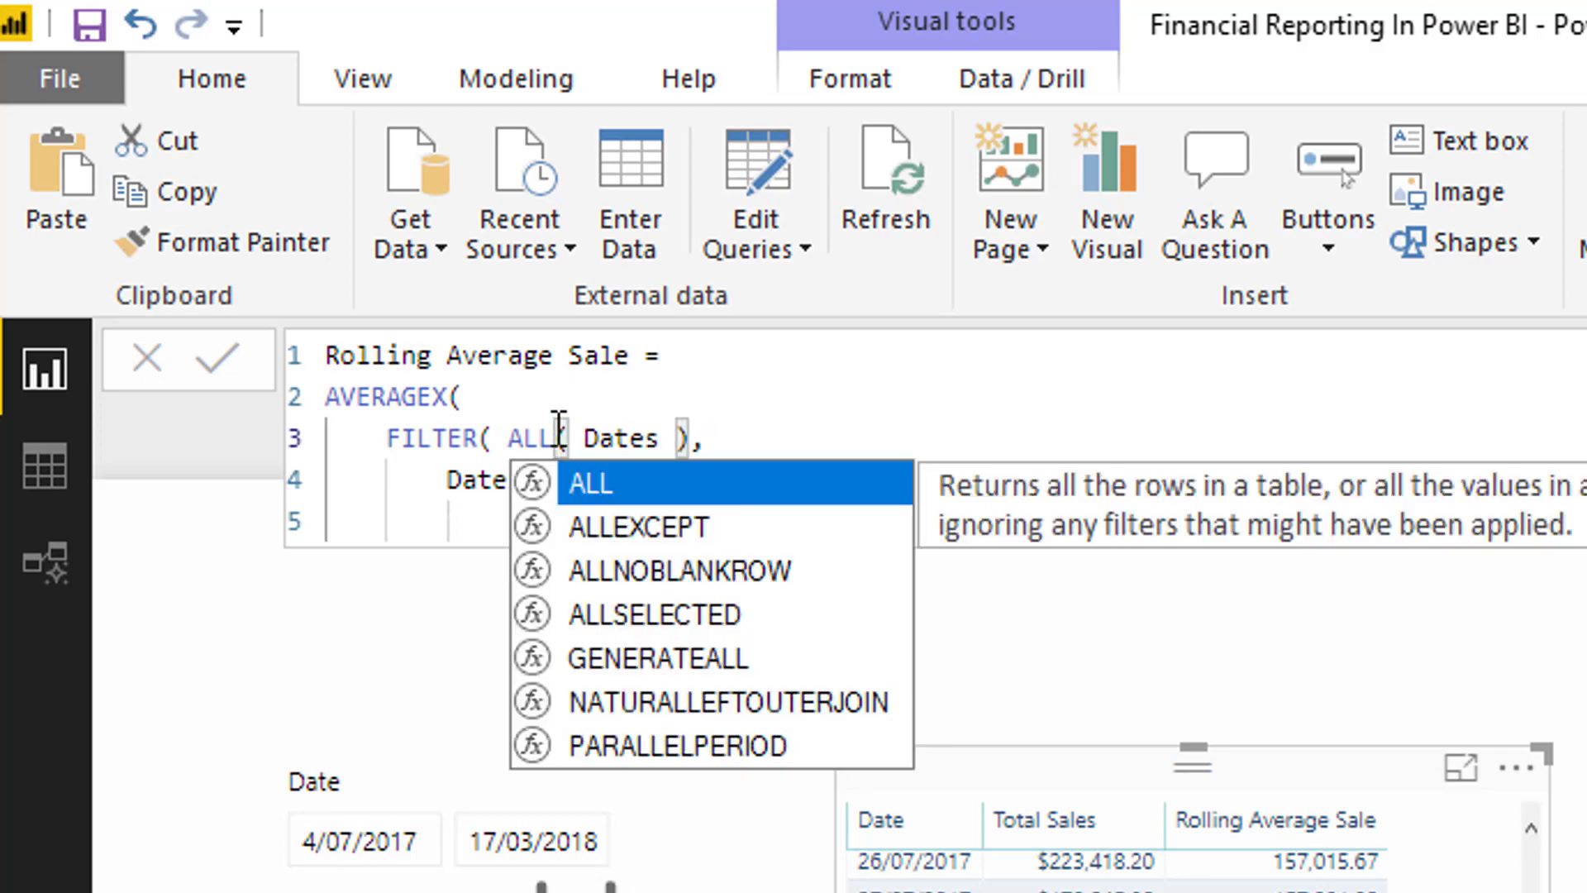
click(773, 434)
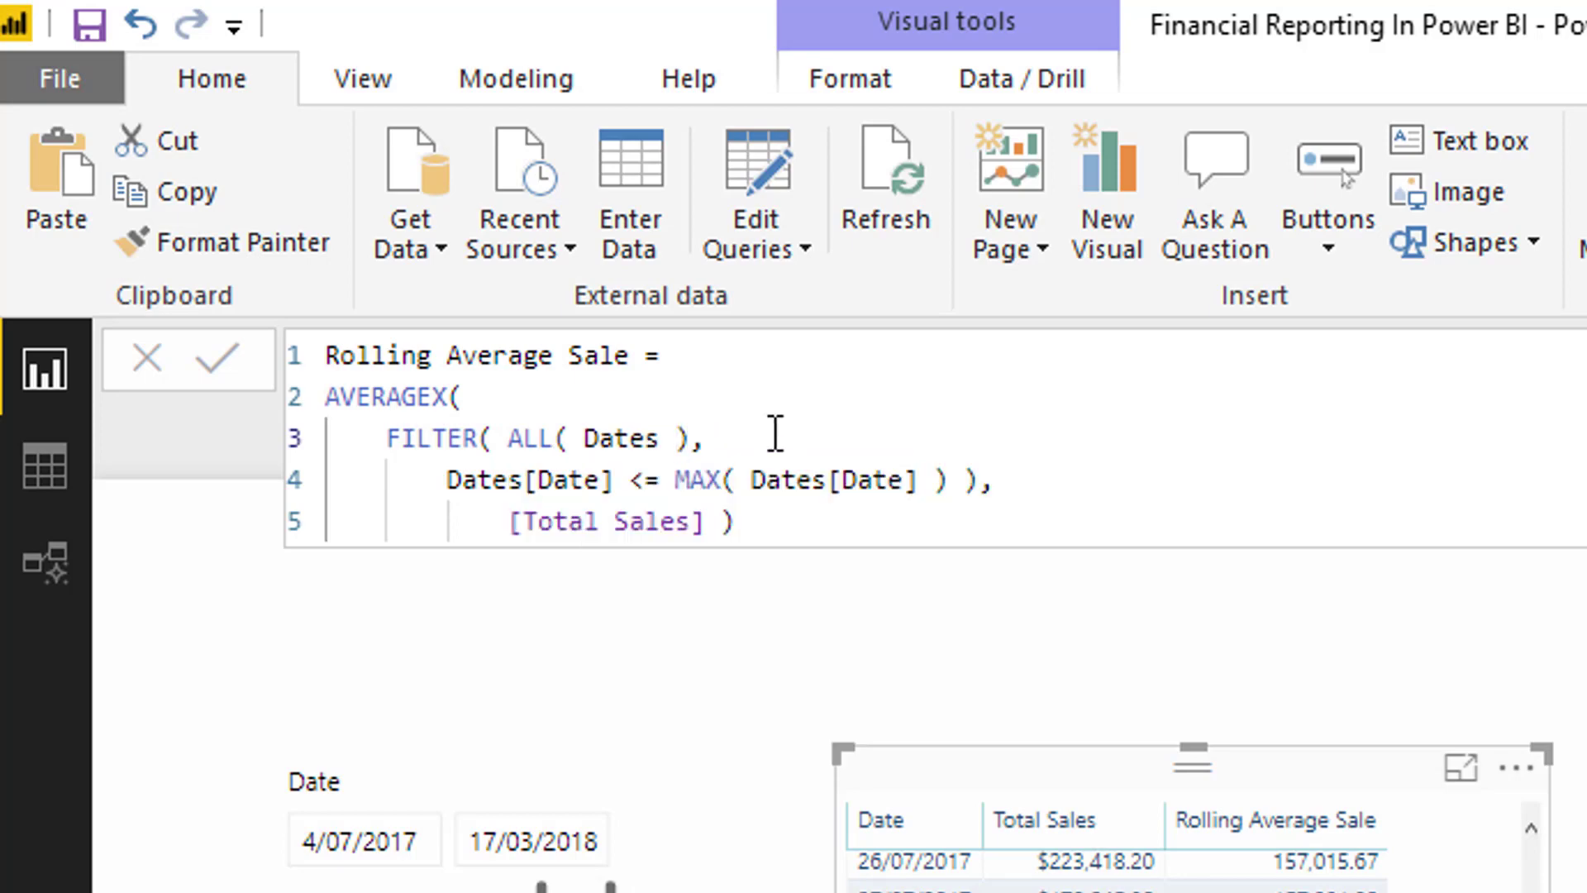
key(Return)
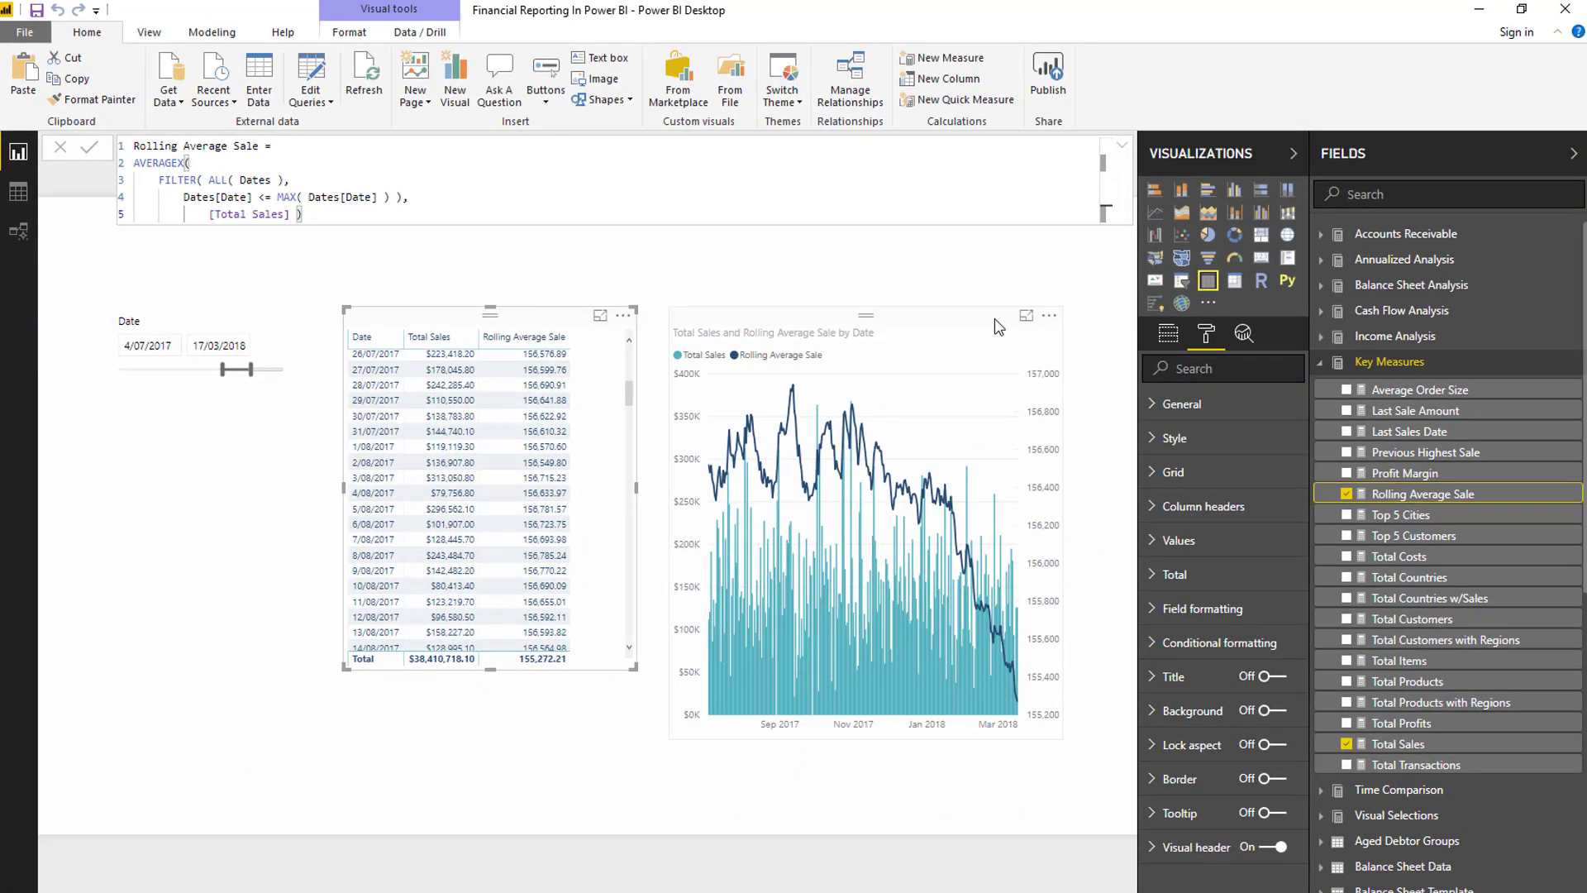
Step: Select the sales chart and set its X axis Start to 0 in the Format pane
click(996, 331)
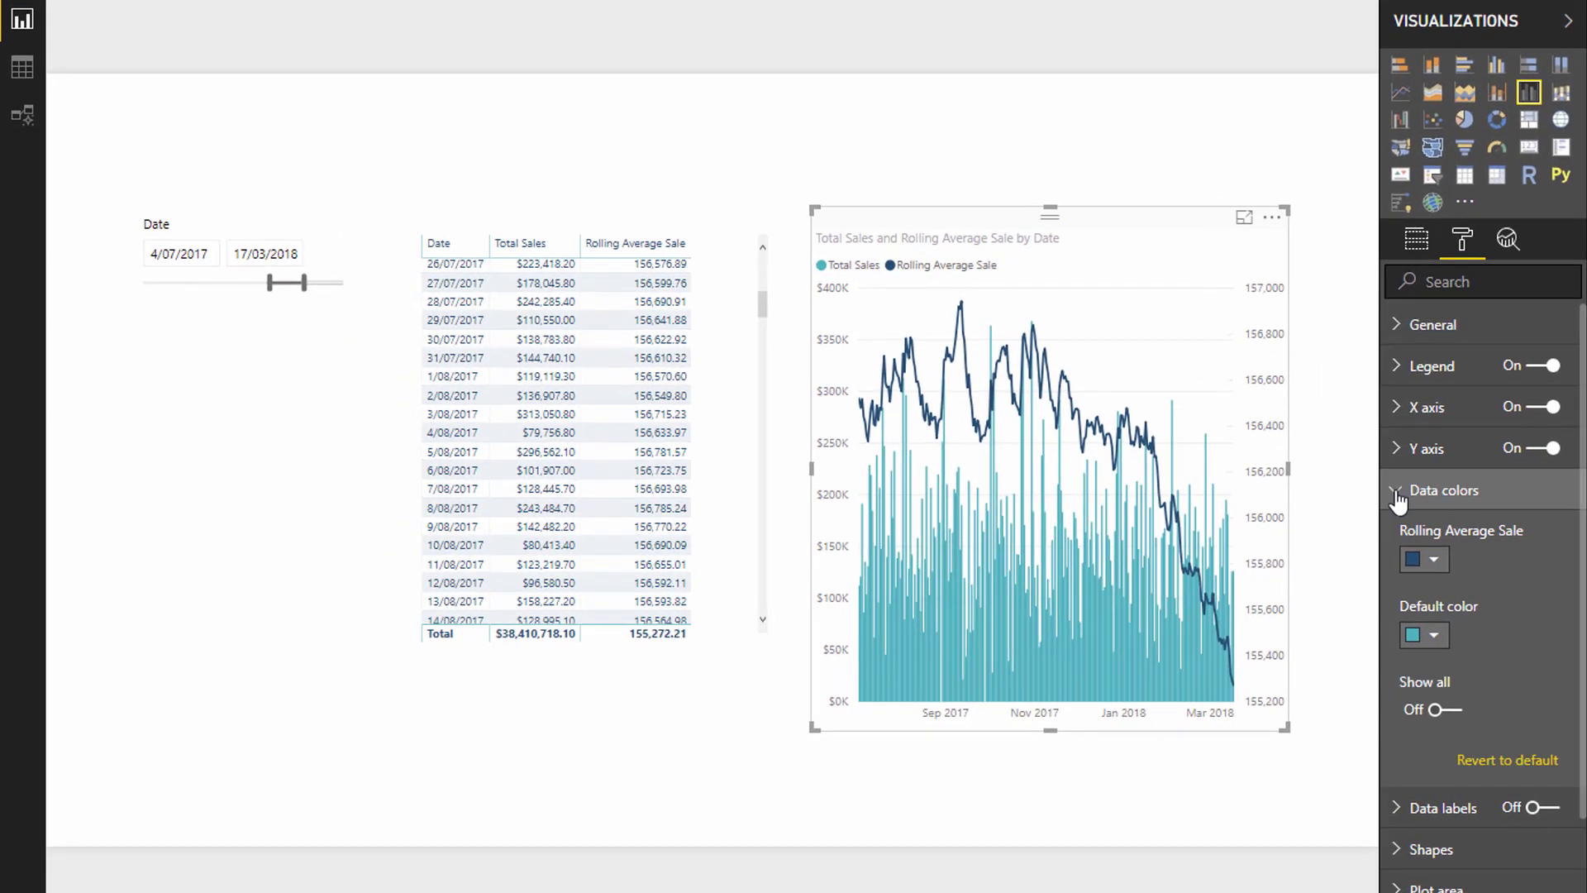
click(1156, 539)
click(1399, 409)
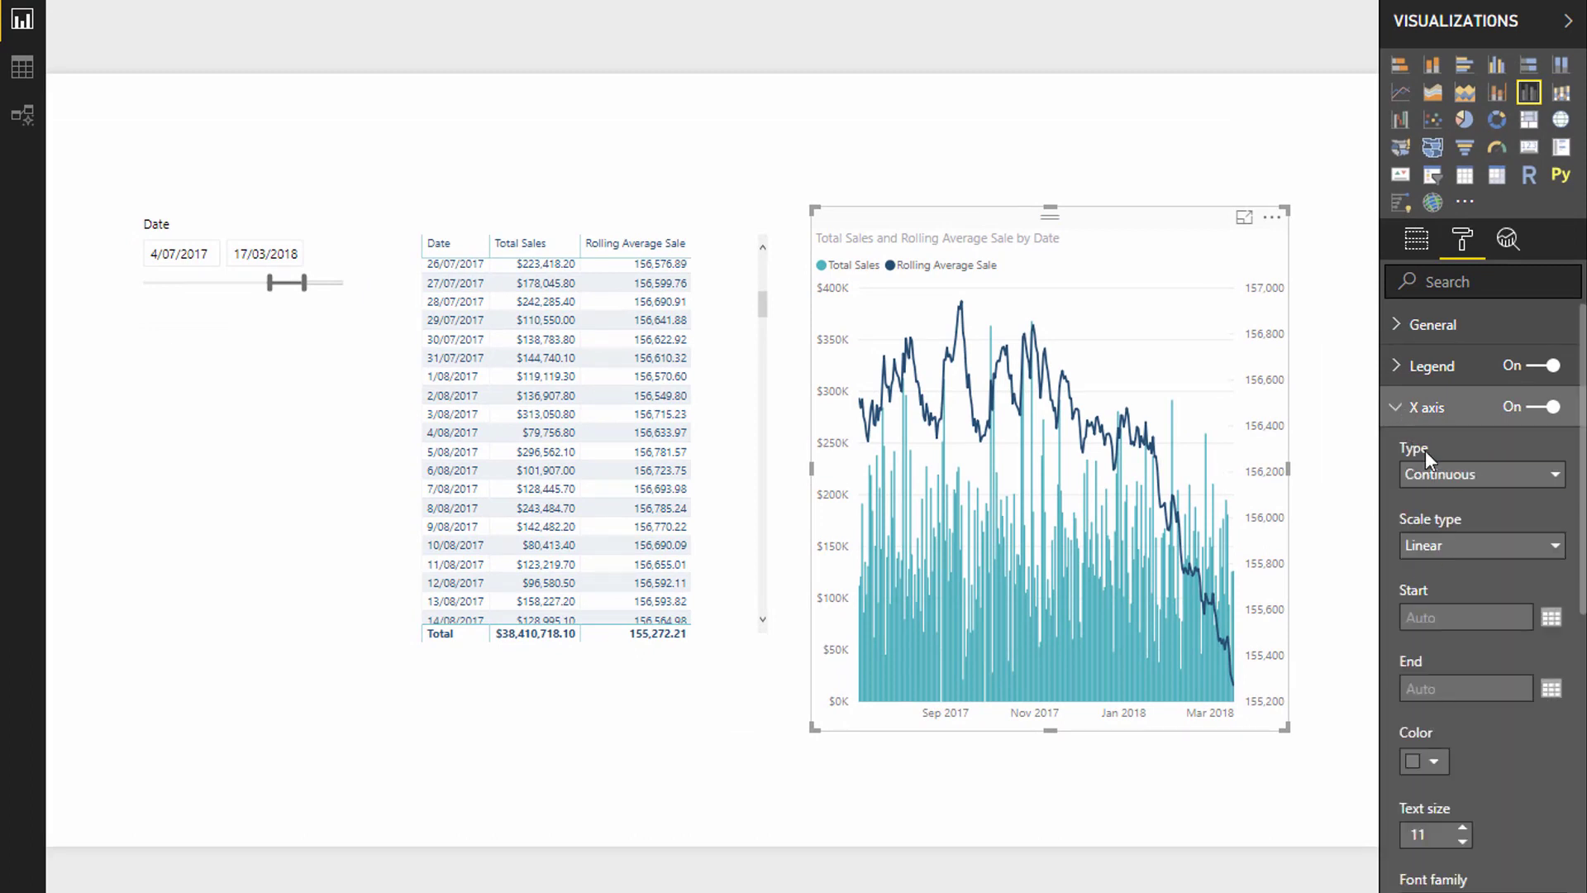
click(1419, 618)
scroll(1416, 488, down, 6)
scroll(1417, 488, up, 5)
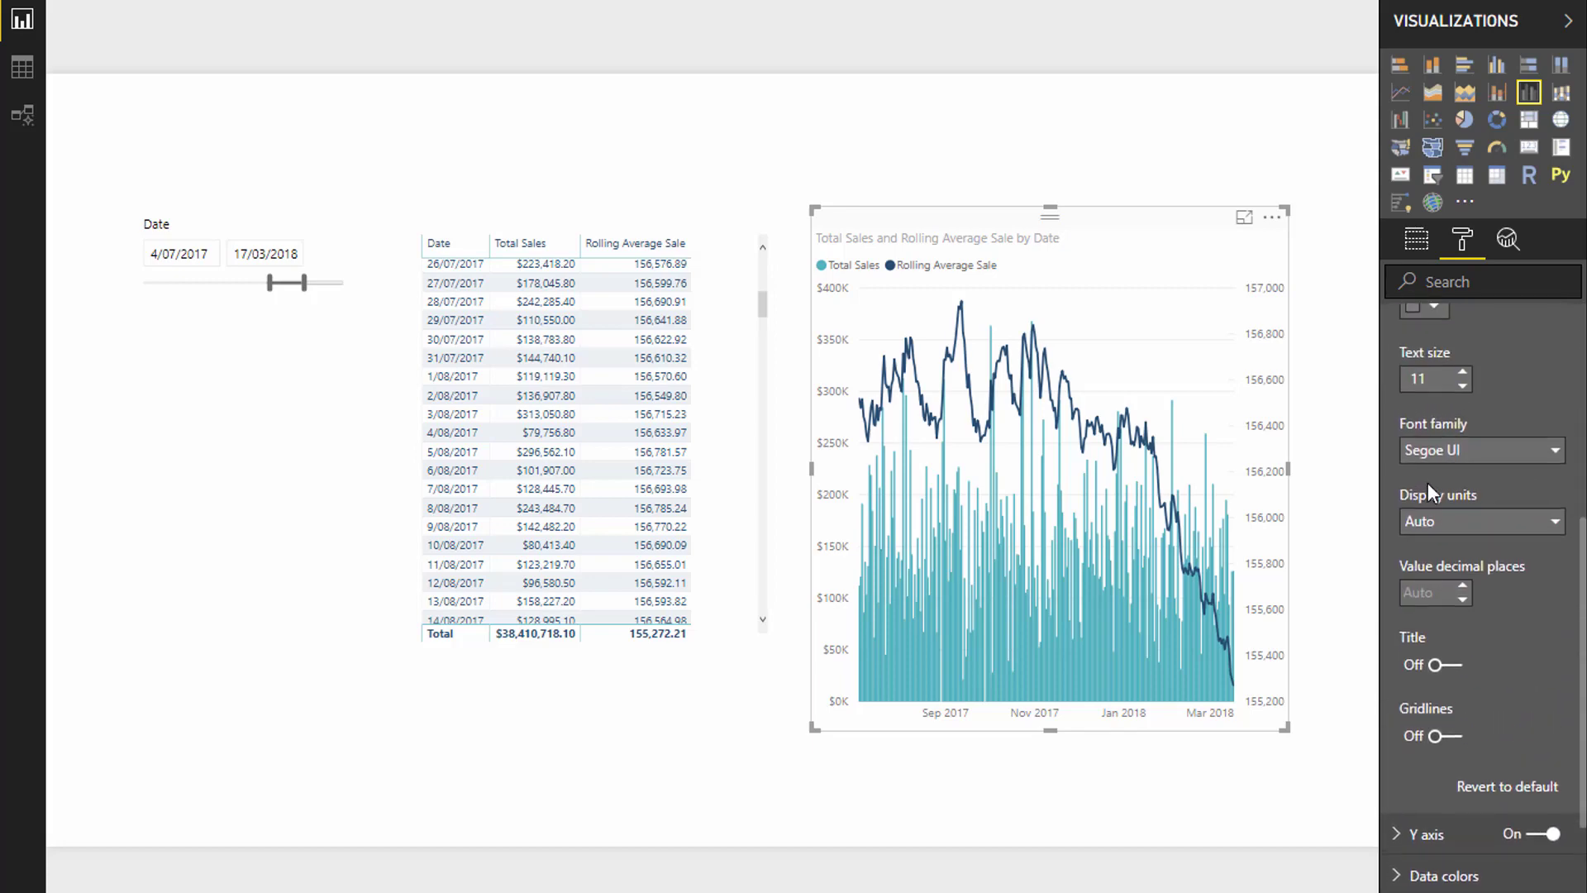
scroll(1416, 376, up, 2)
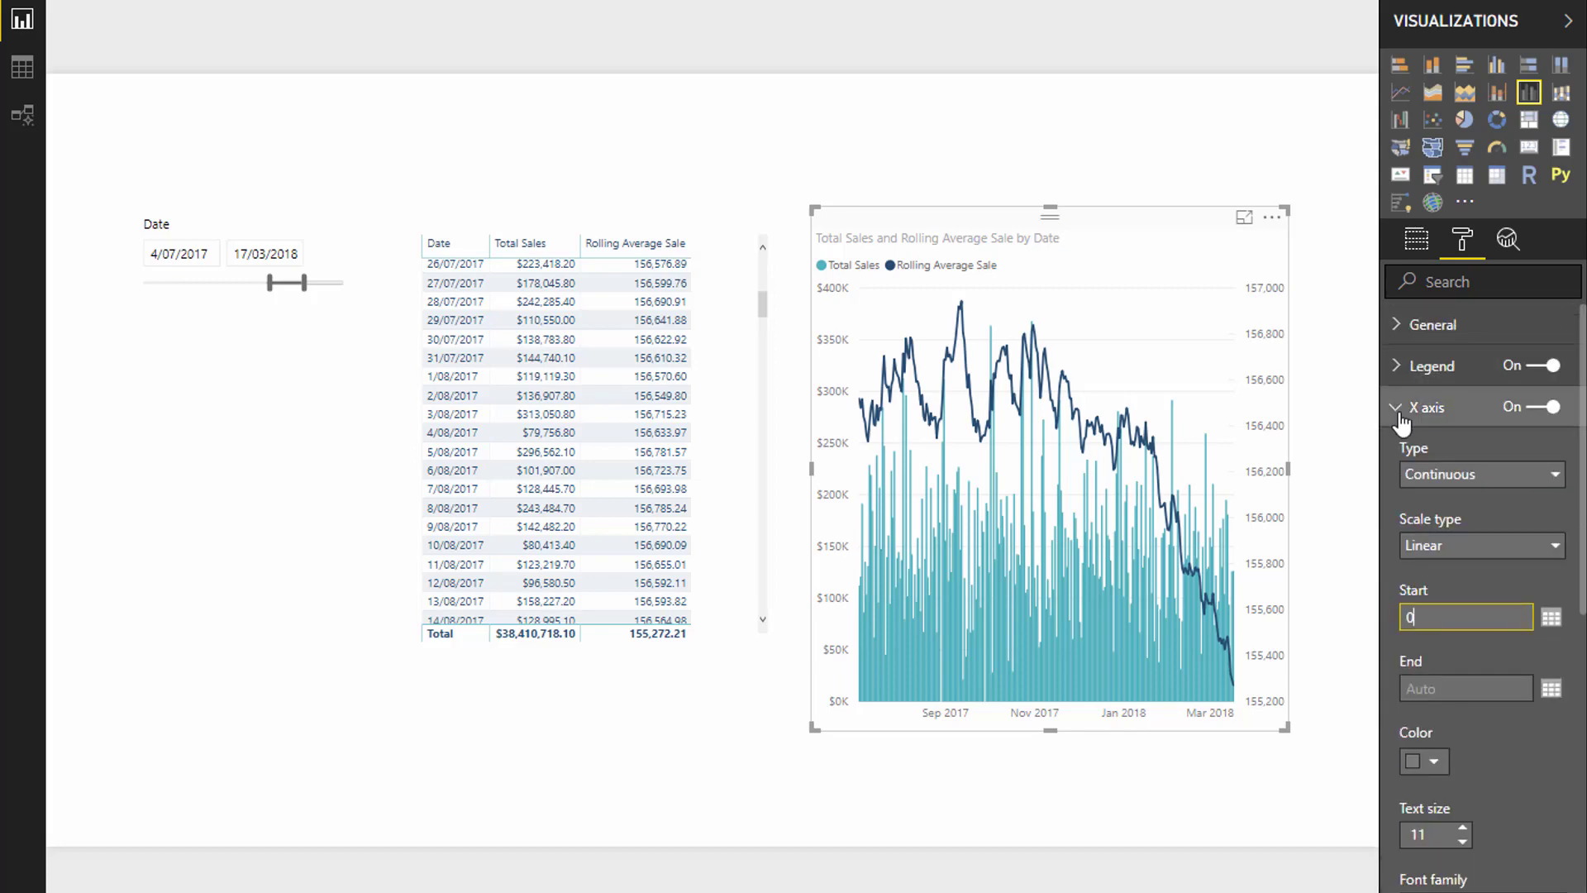
click(1397, 410)
Step: Clear the X axis Start date so it returns to Auto, plotting Sep 2017–Mar 2018
click(1402, 451)
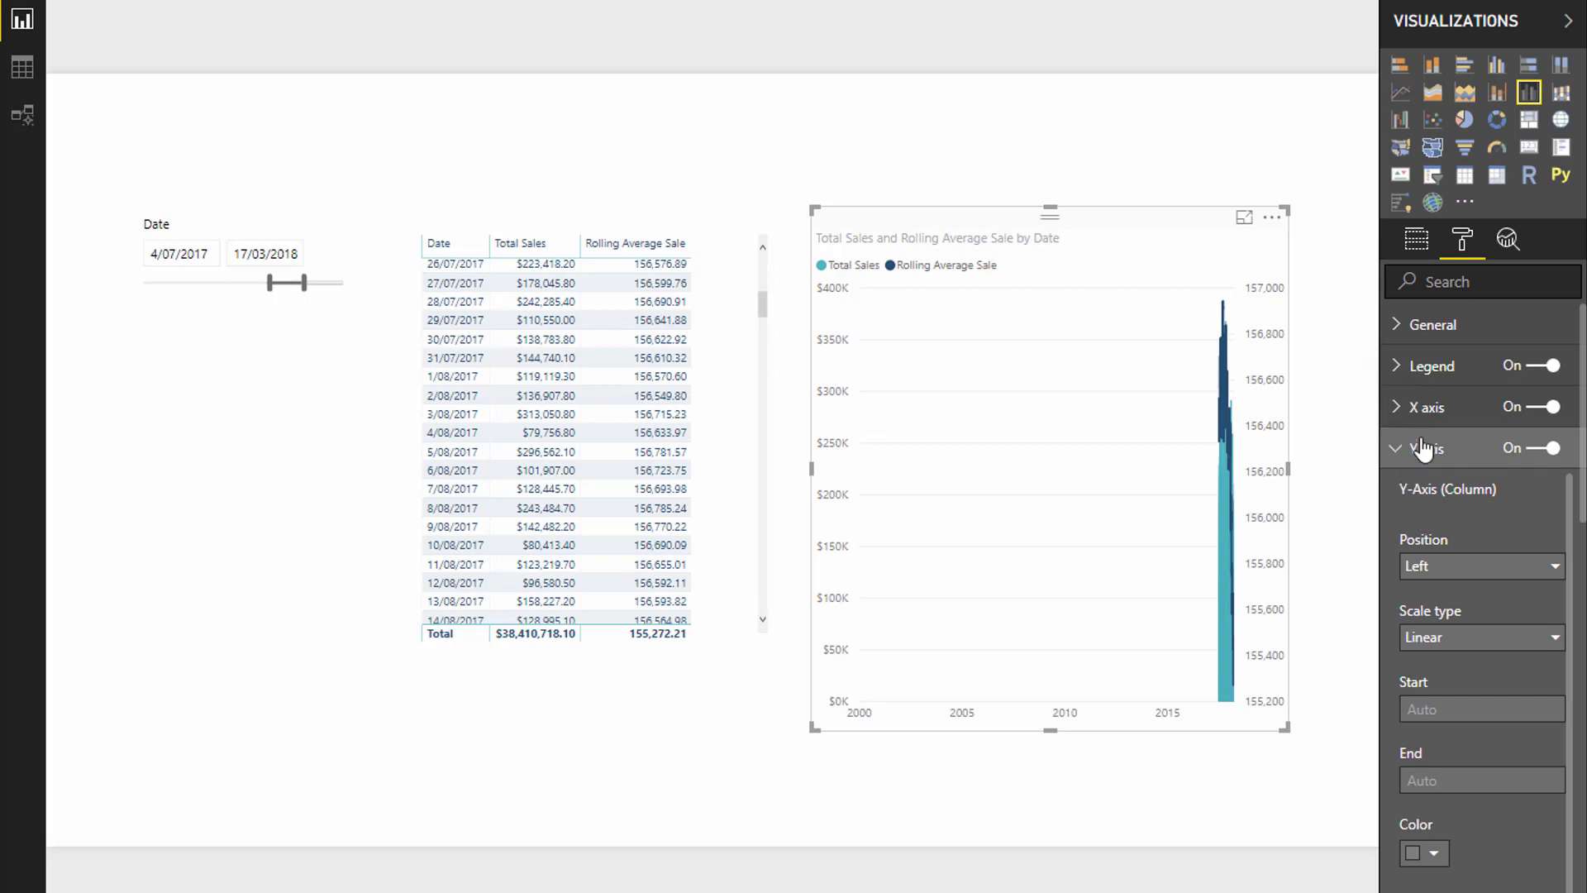
click(1410, 409)
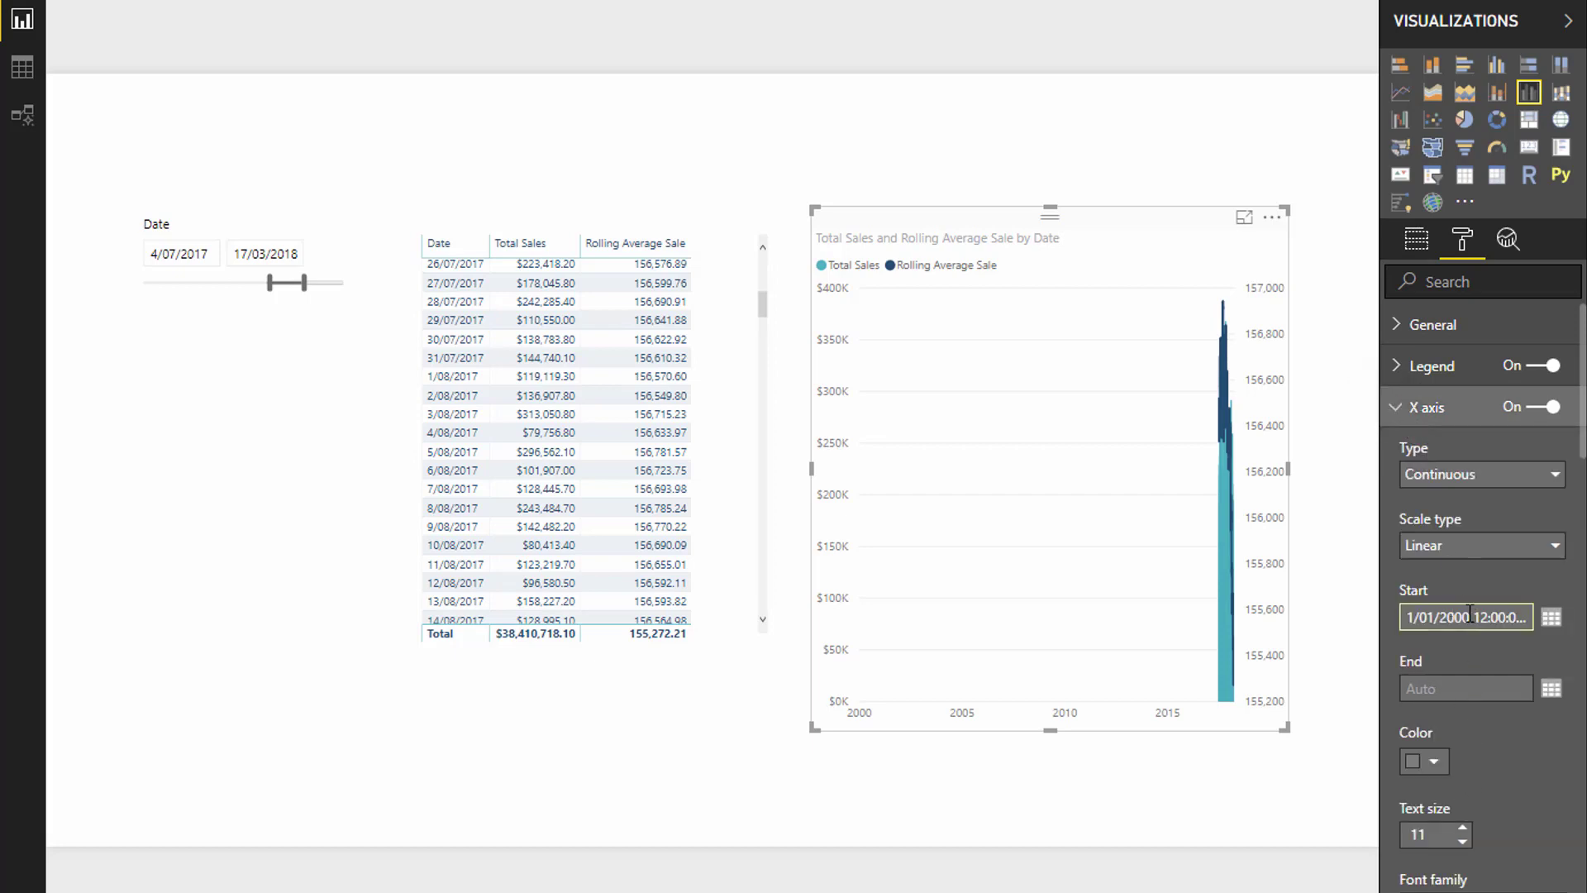
drag(1511, 612, 1585, 632)
key(Delete)
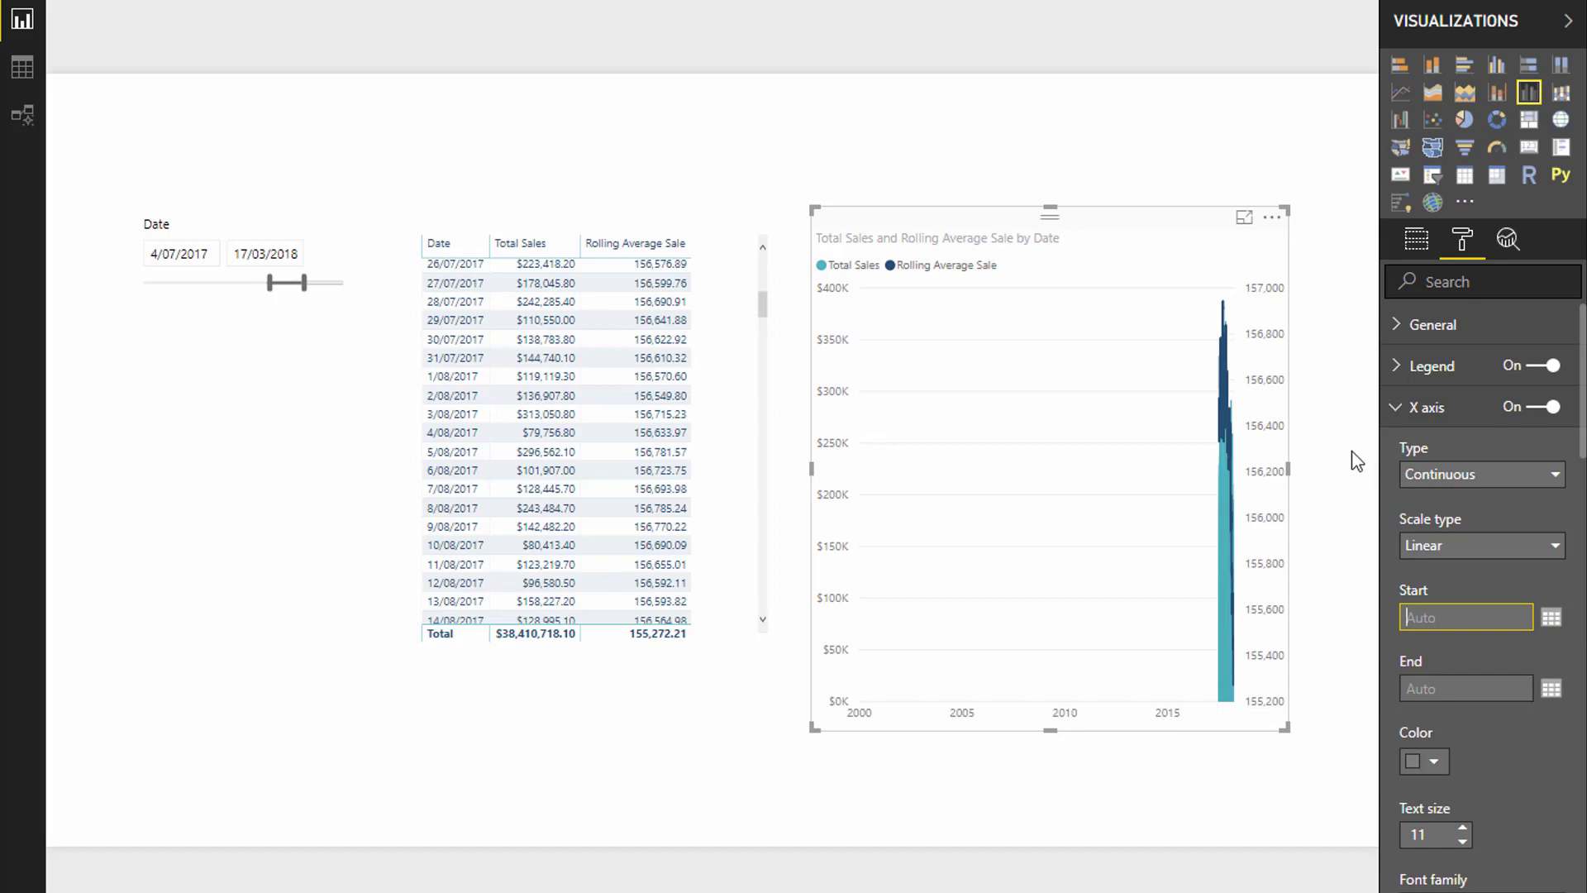
click(1406, 409)
click(1412, 449)
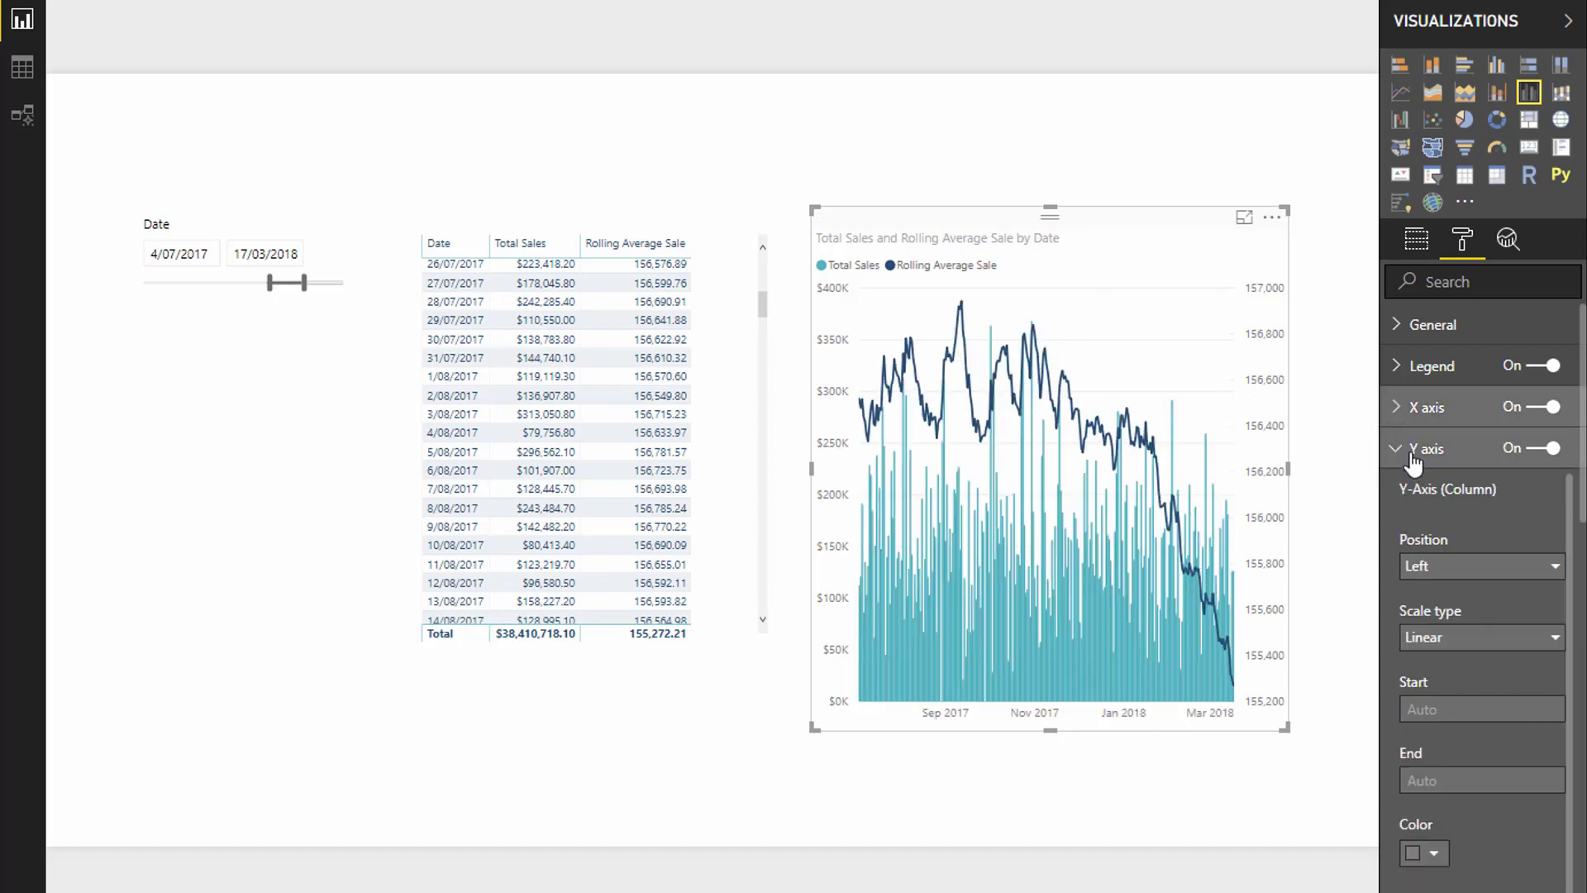
Step: Set the column Y axis Start to 0
click(1416, 455)
click(1419, 454)
click(1422, 456)
click(1424, 457)
click(1423, 710)
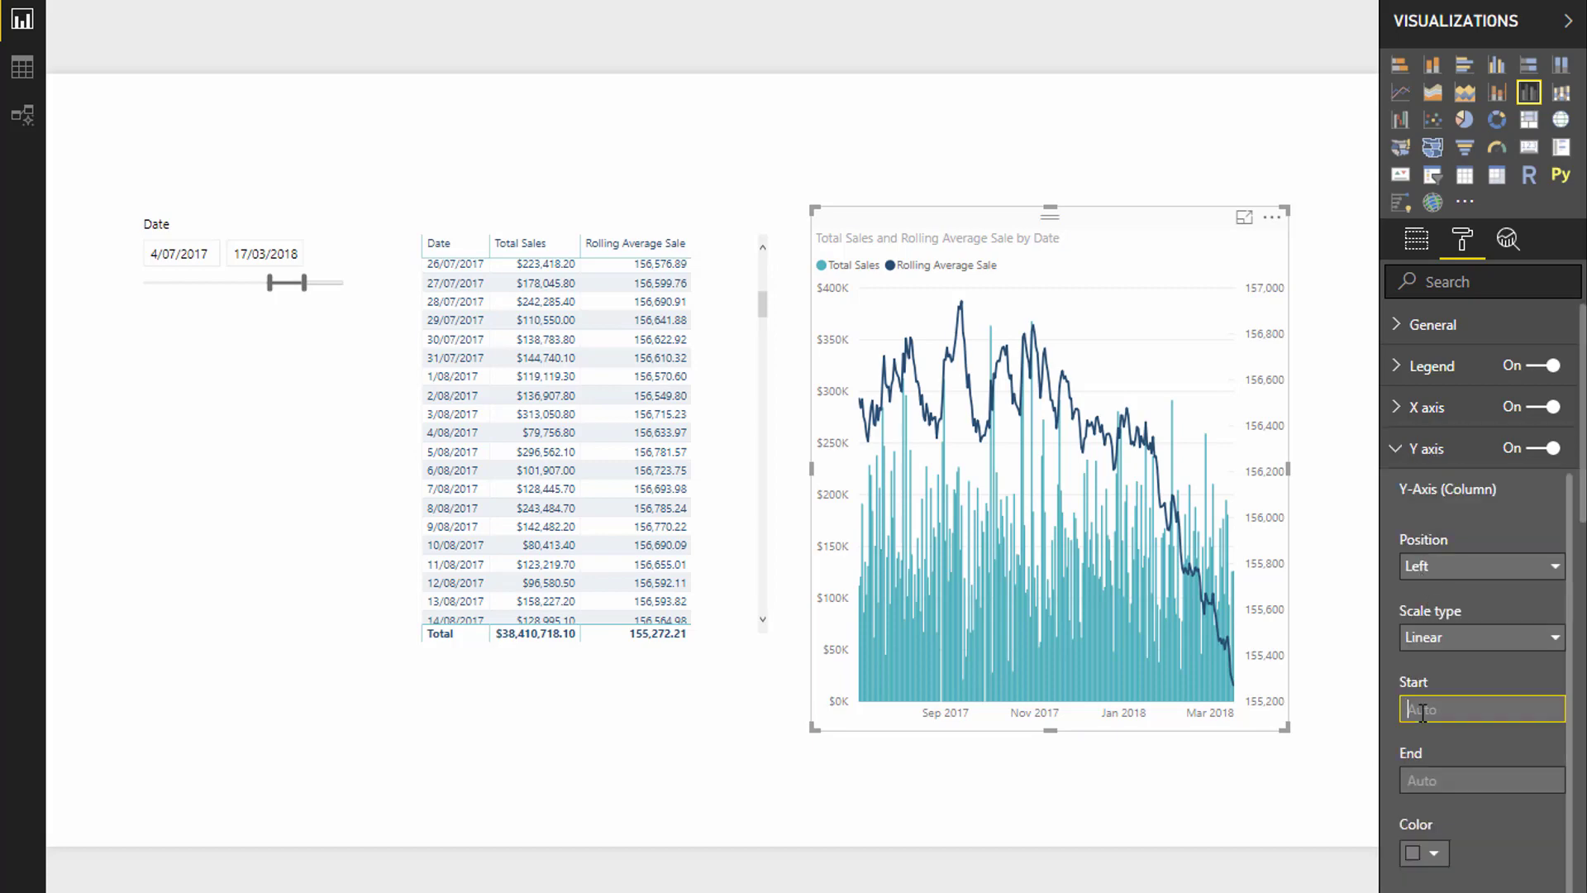
text(-1)
key(BackSpace)
text(2)
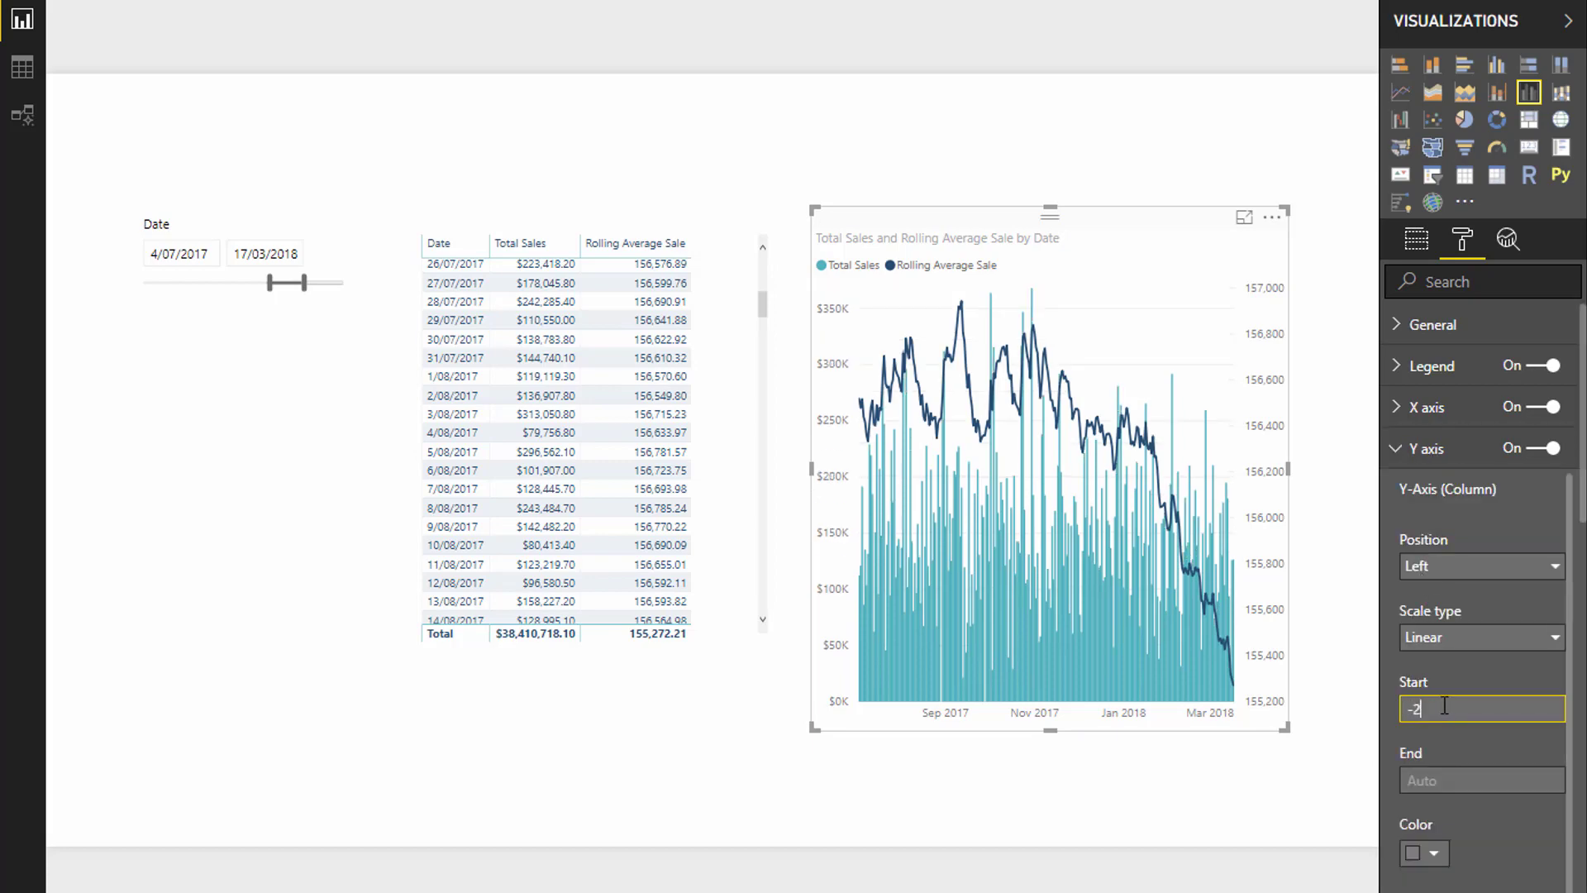
key(BackSpace)
text(0)
Step: Set the Y-Axis (Line) Start to 0 as well
scroll(1403, 751, down, 15)
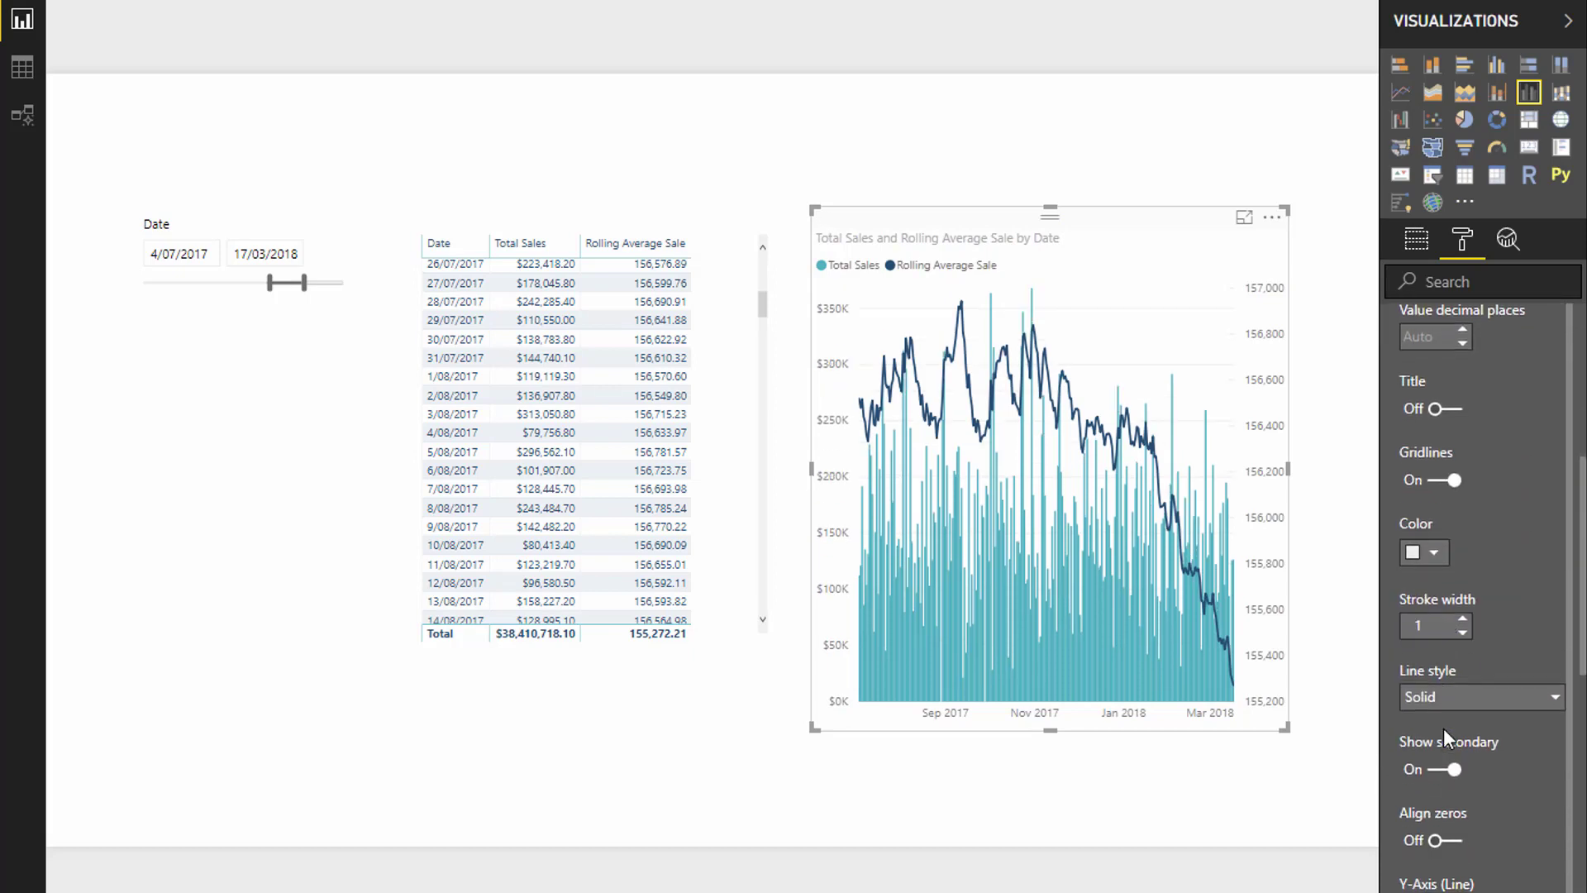
scroll(1444, 728, down, 5)
click(1423, 861)
text(0)
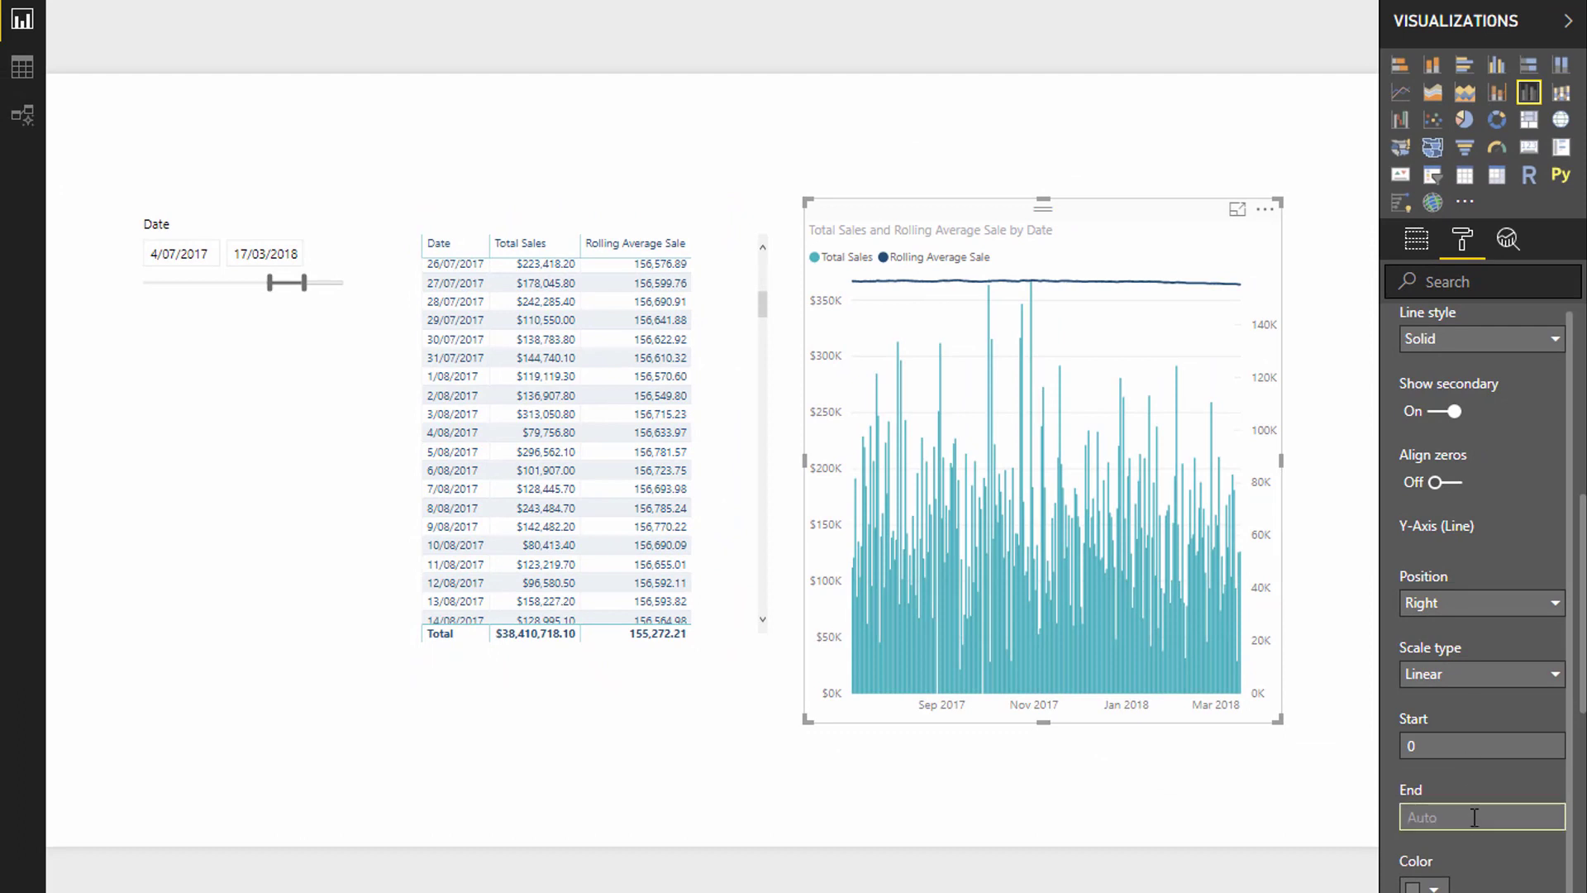
Step: Set the Y-Axis (Line) End to 350000 so the rolling average sits near $155K
click(1475, 817)
text(350000)
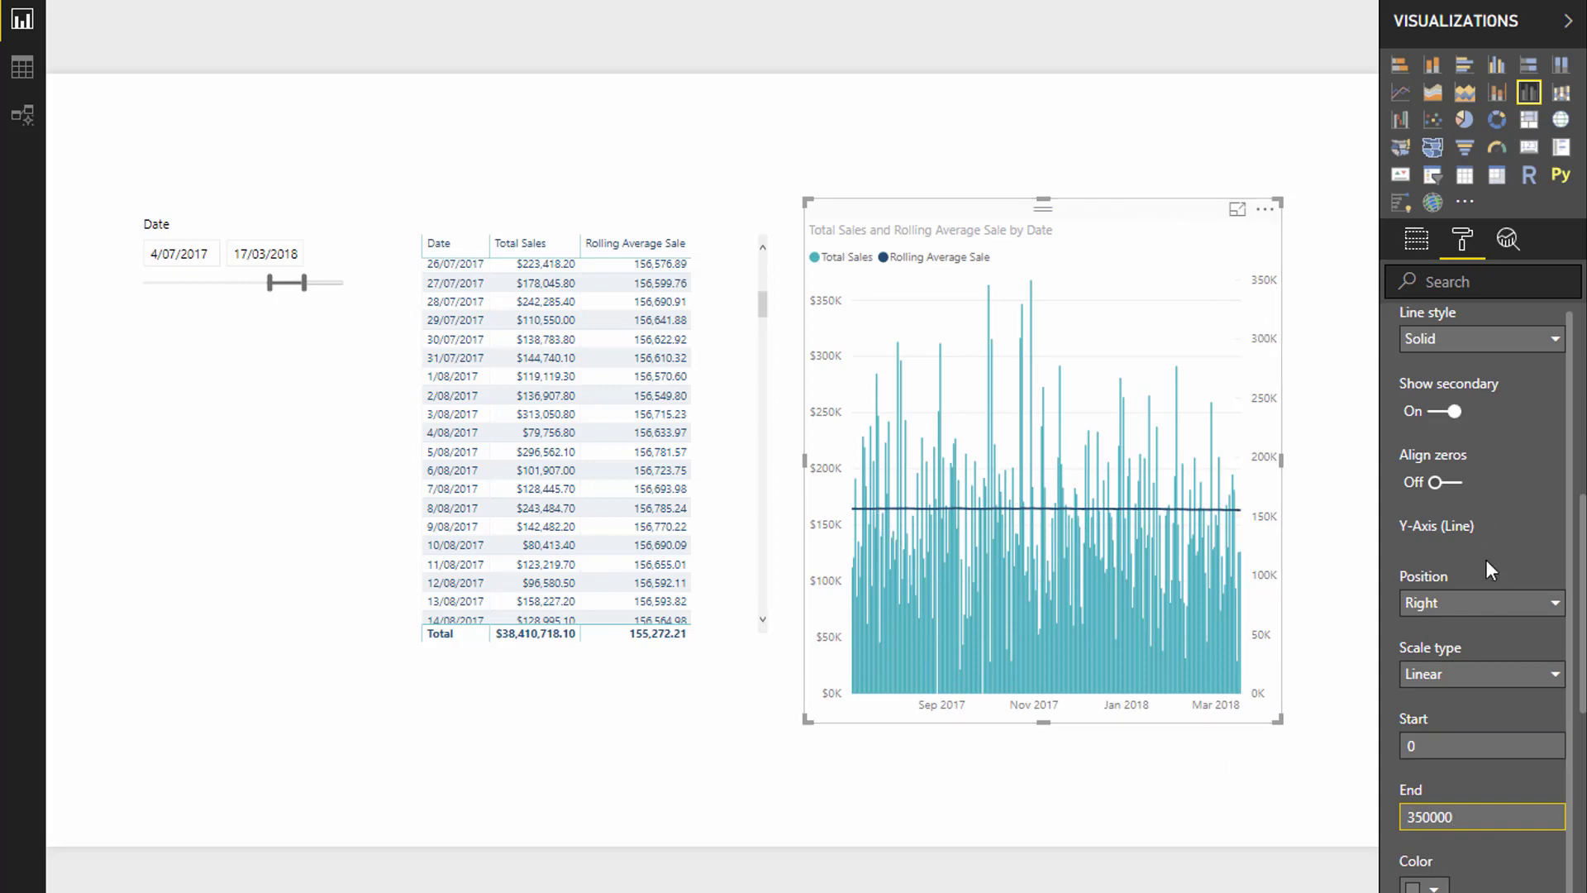
click(1442, 416)
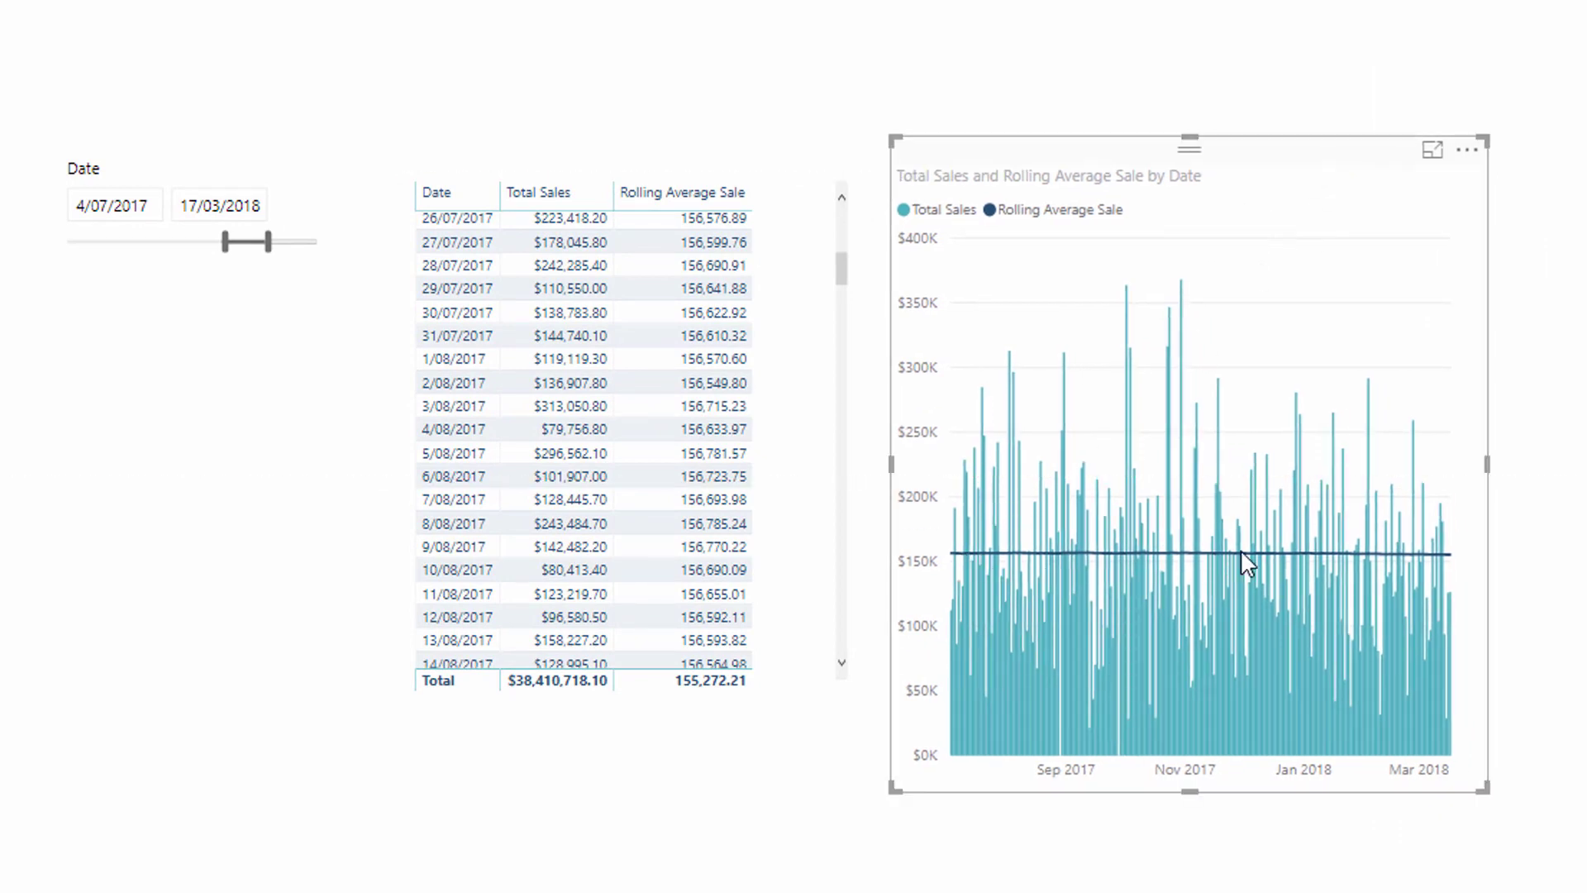
Step: Move the slicer start to 23/05/2017 and restore ALLSELECTED( Dates ) in Rolling Average Sale
scroll(749, 376, up, 7)
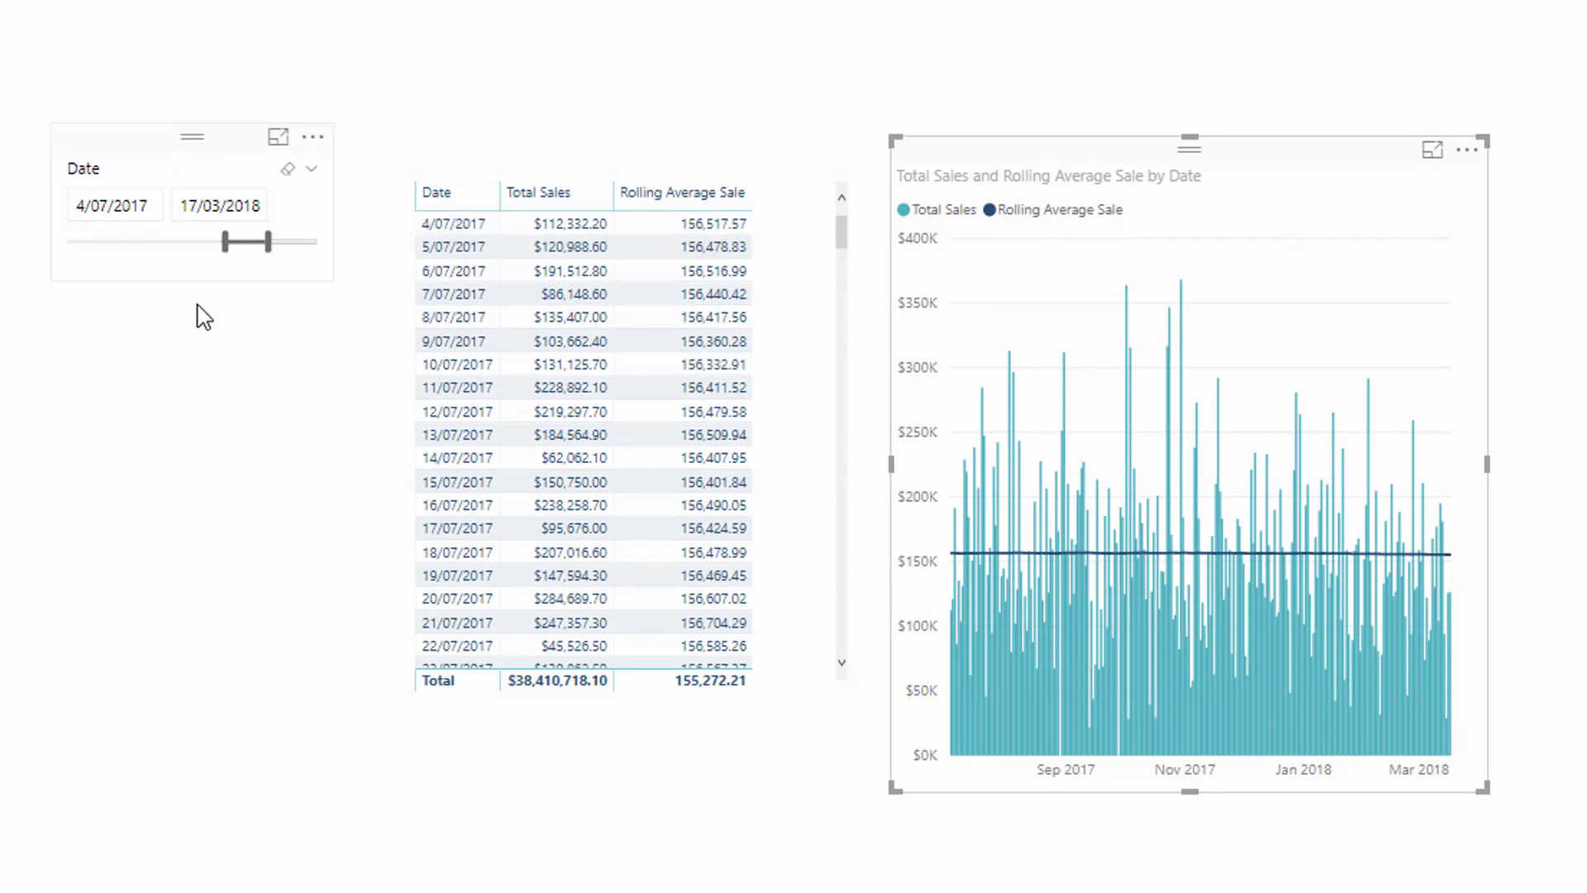
mouse_move(224, 242)
mouse_down()
mouse_move(121, 242)
mouse_move(241, 242)
mouse_move(222, 243)
mouse_up()
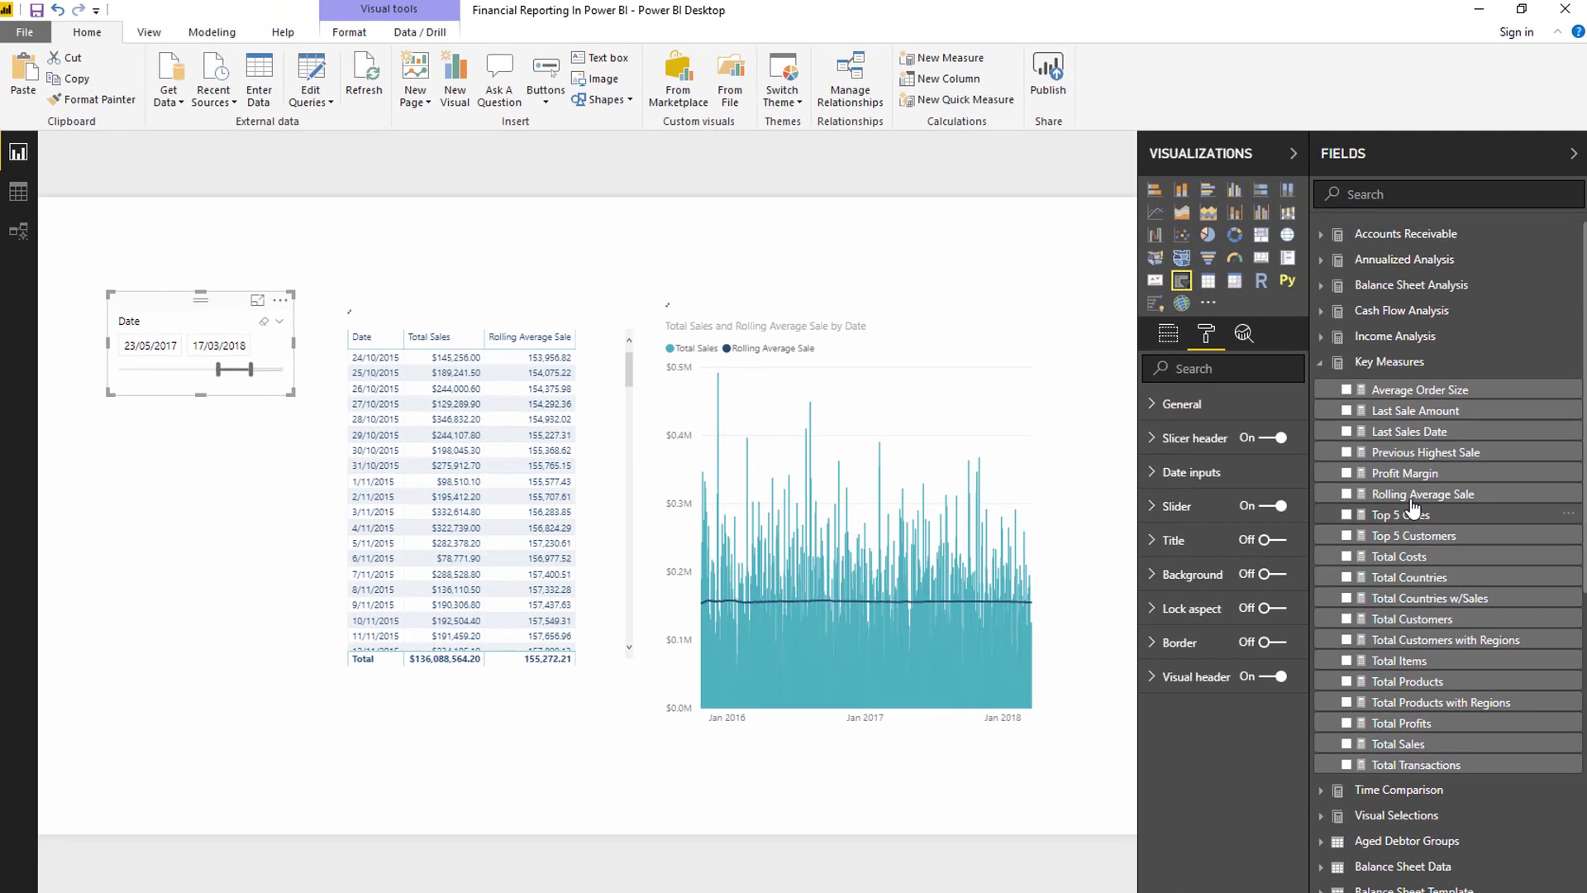
click(1575, 469)
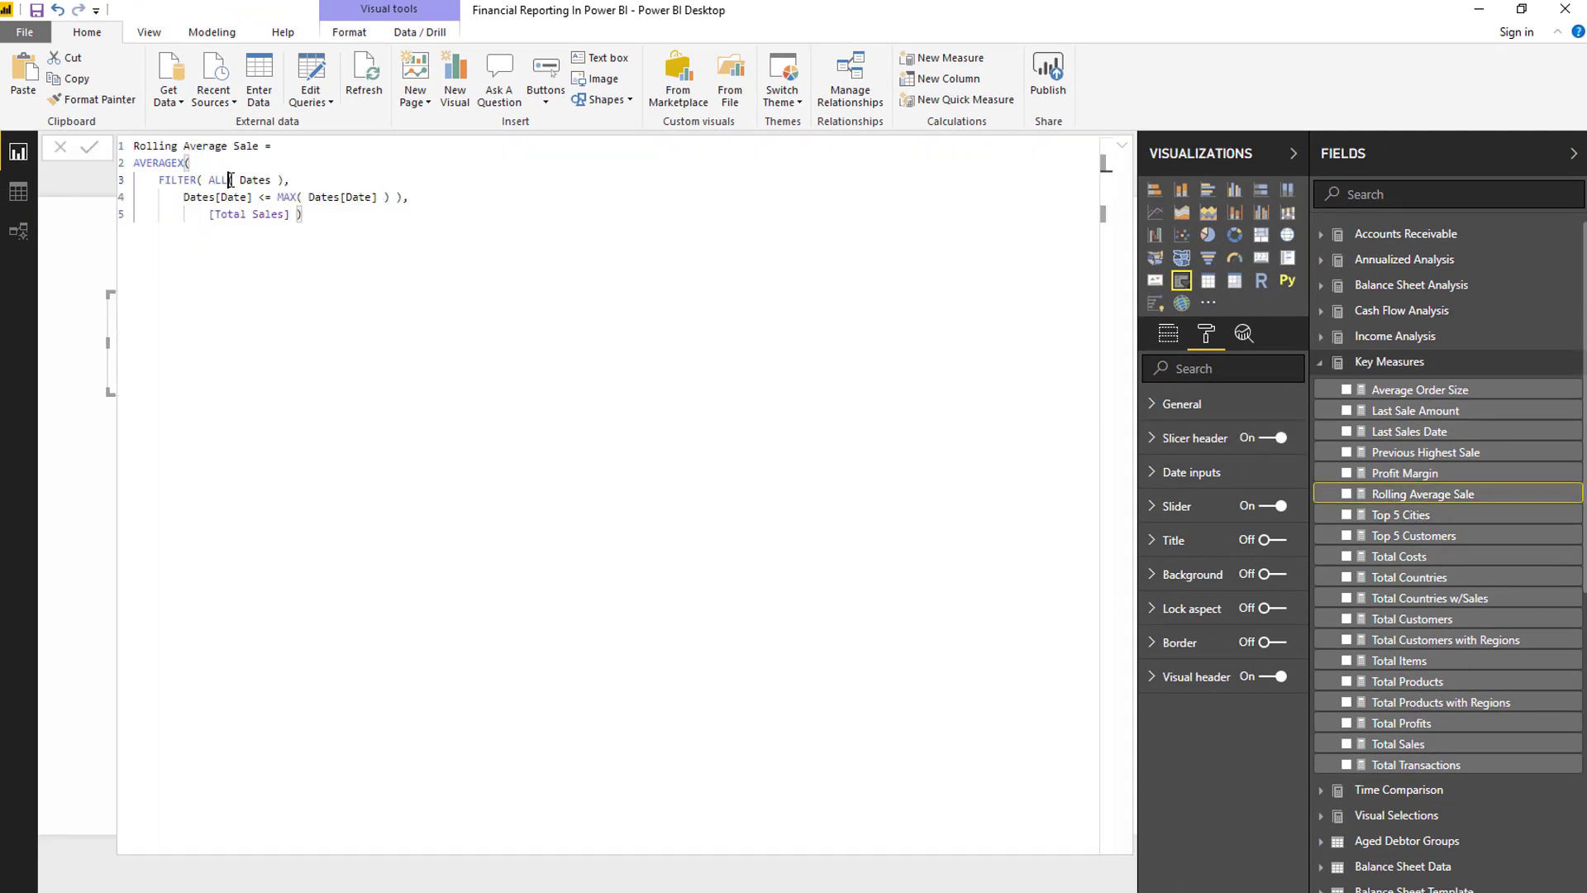
text(SELECTED( Dates ))
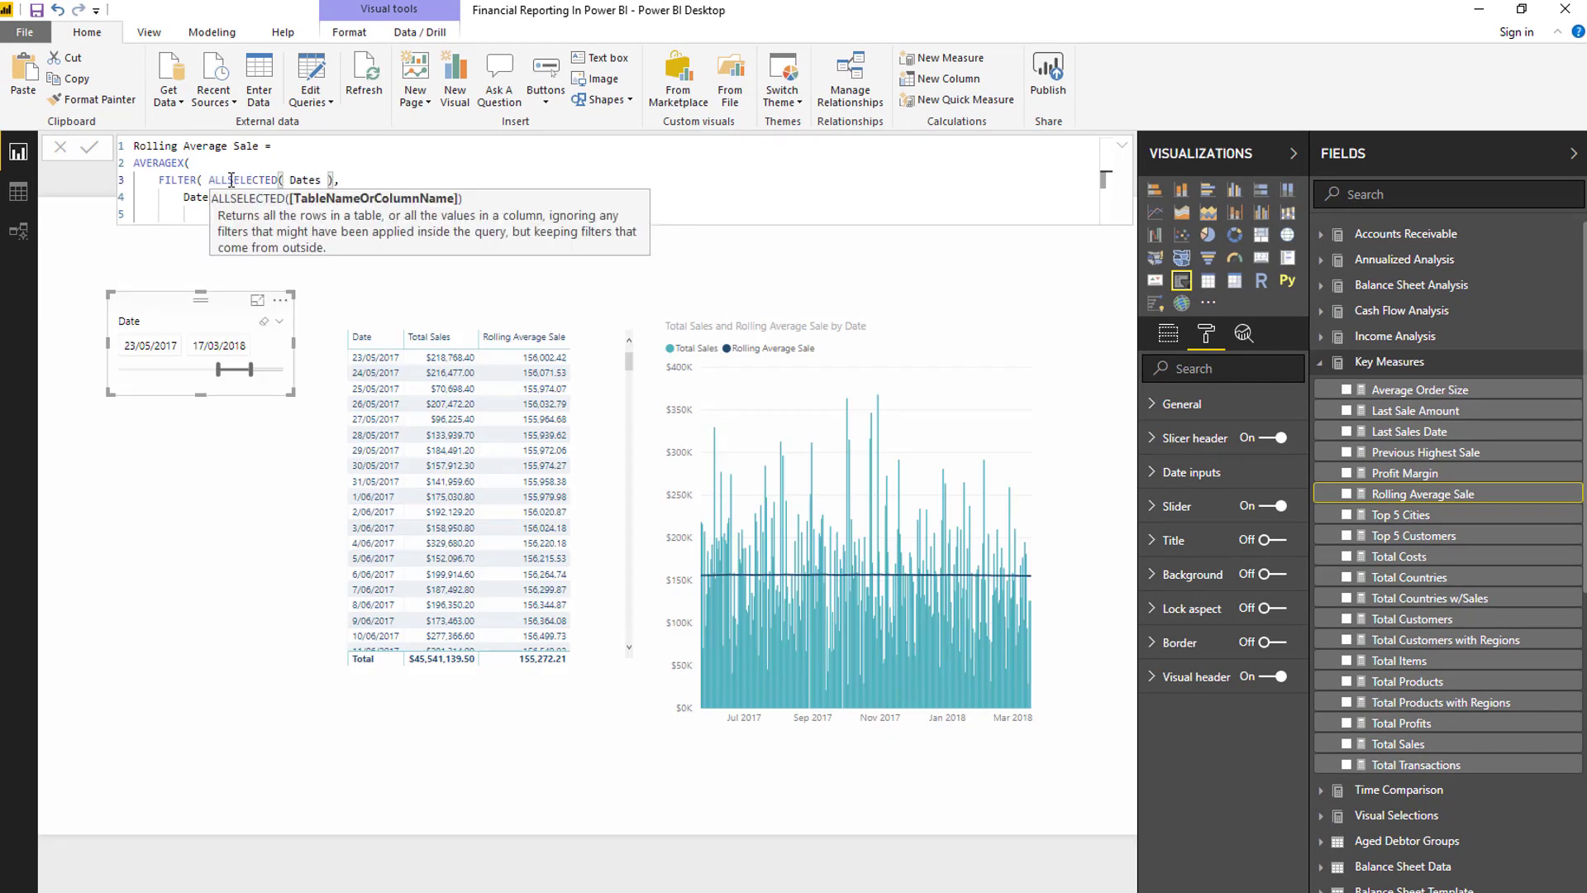
text(,)
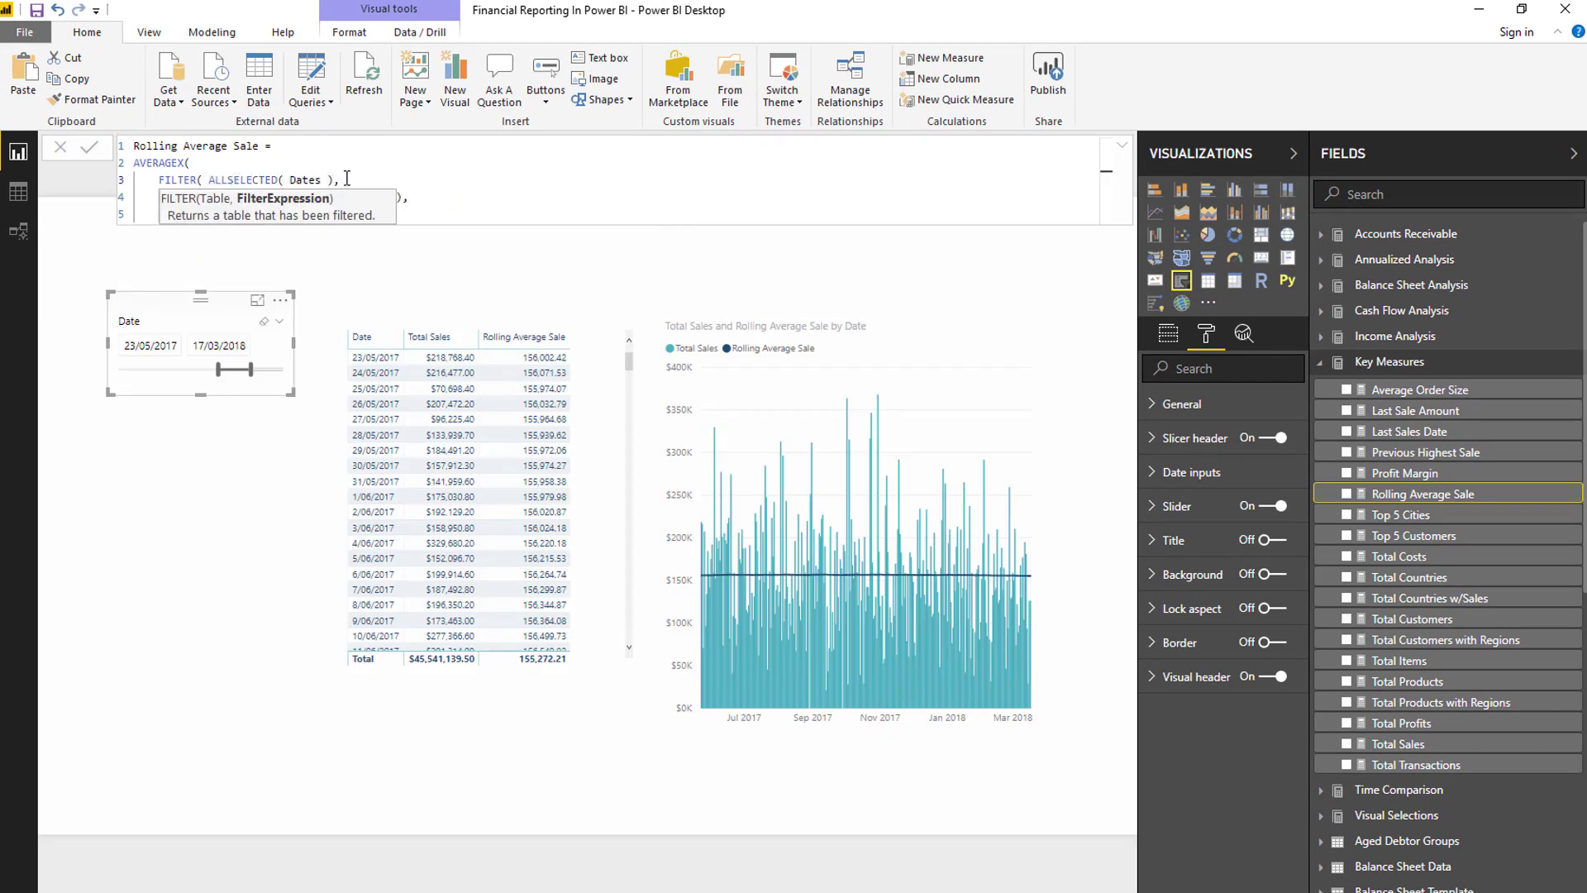
key(Return)
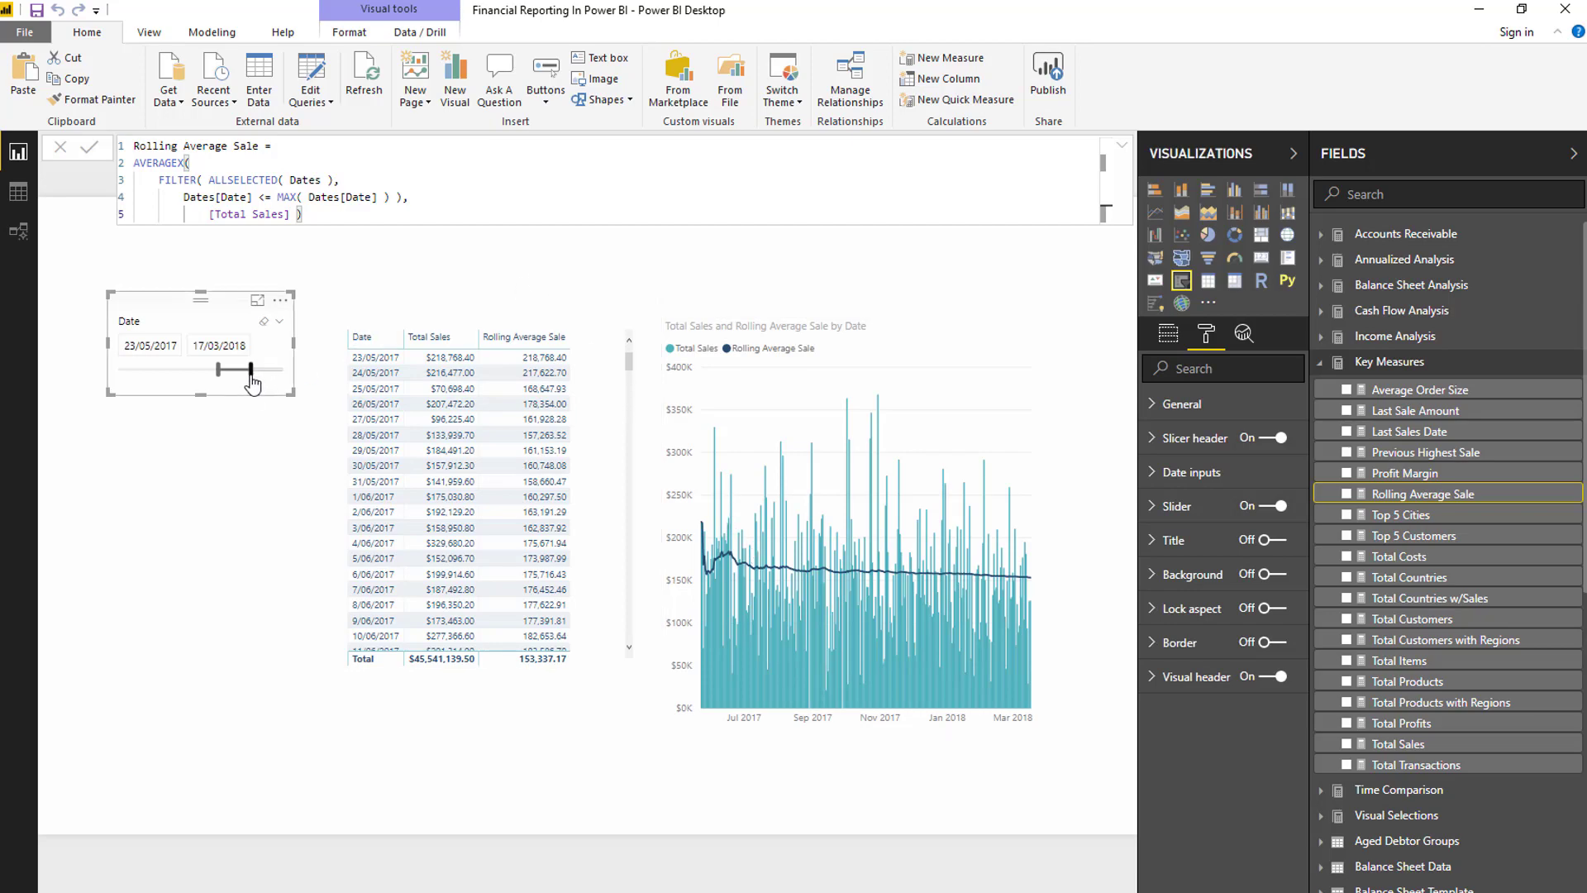
Step: Deselect the slicer on an empty canvas area, closing the formula editor to show the finished Page 1
click(760, 275)
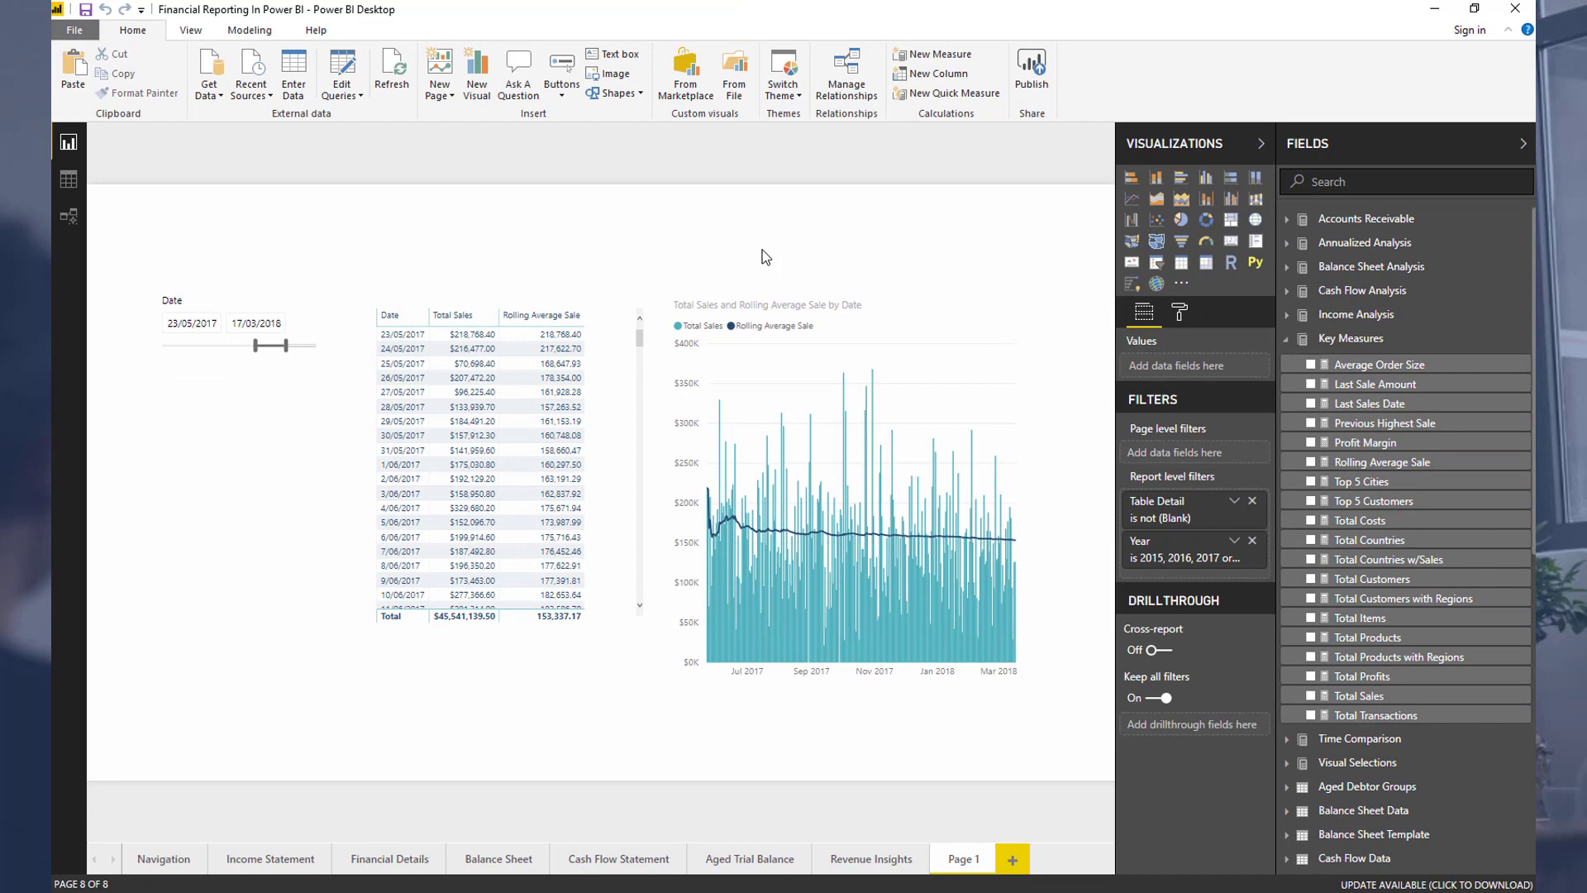